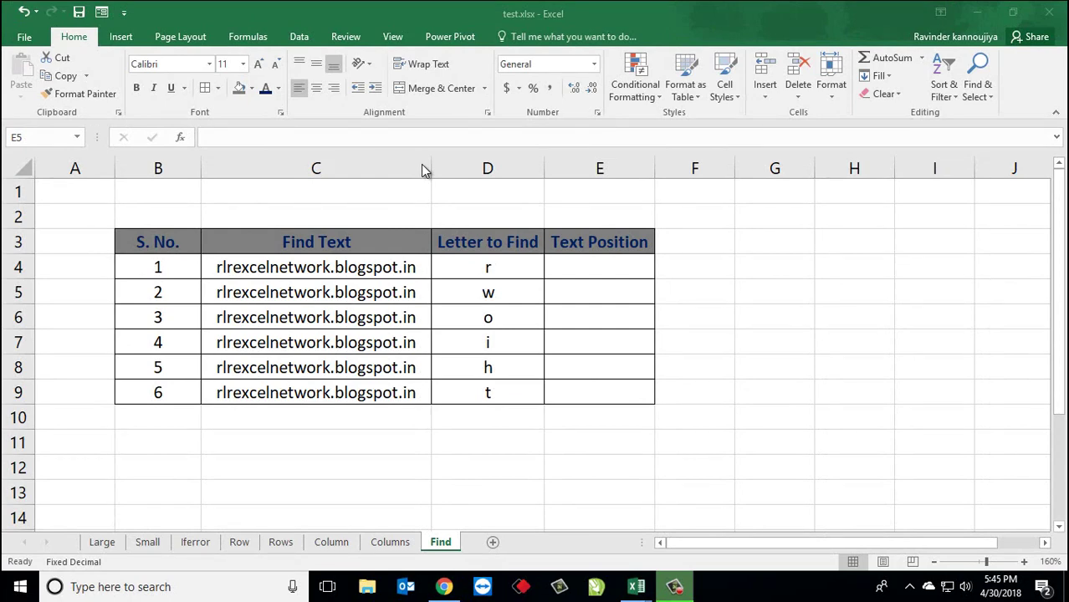
- Review the table B3:E9, its serial numbers, Find Text values and the letter r, then select E4
{"action": "left_click", "coordinate": [156, 242]}
{"action": "left_click_drag", "start_coordinate": [156, 242], "coordinate": [593, 382]}
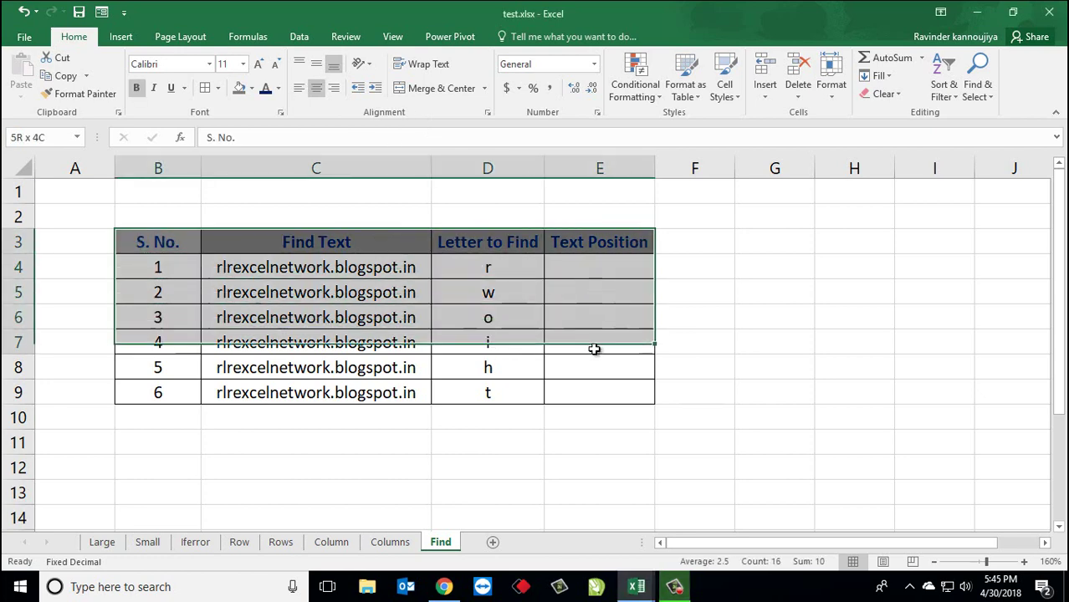
{"action": "left_click", "coordinate": [585, 290]}
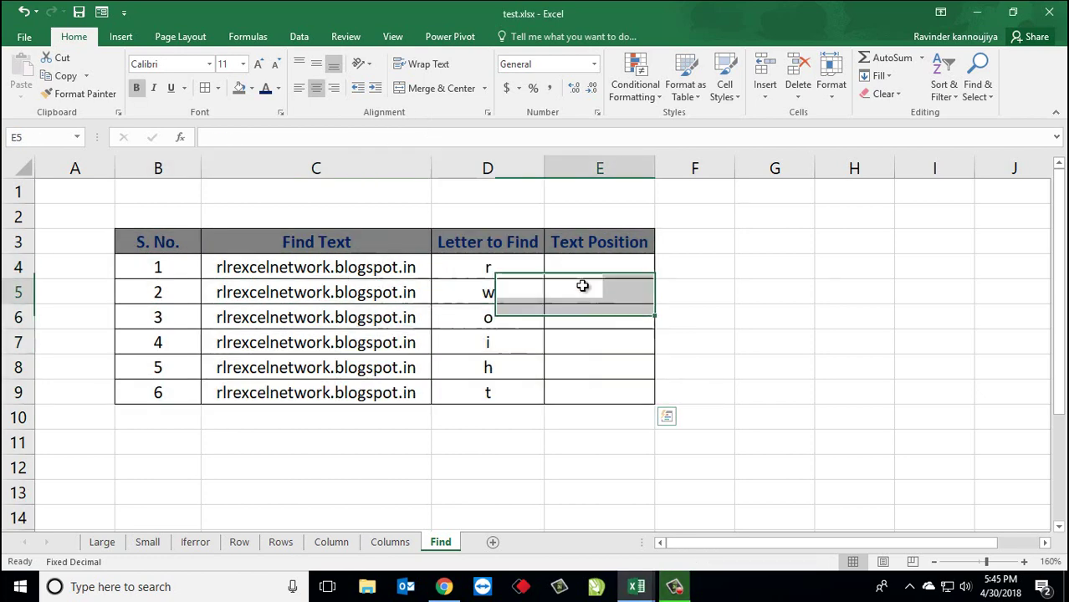
{"action": "left_click", "coordinate": [585, 266]}
{"action": "left_click_drag", "start_coordinate": [172, 265], "coordinate": [153, 393]}
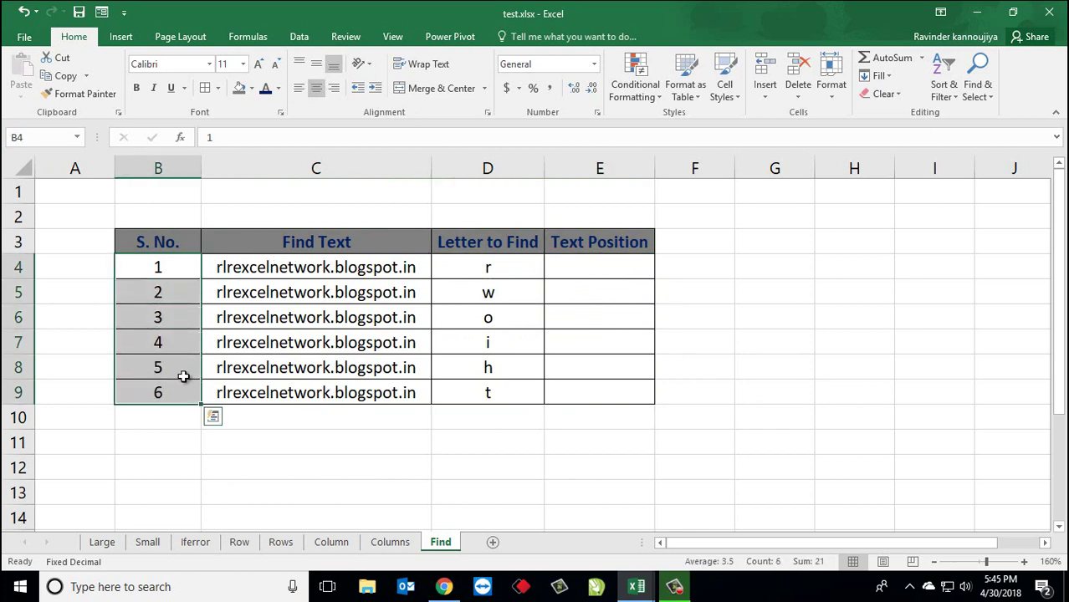
{"action": "left_click_drag", "start_coordinate": [270, 267], "coordinate": [255, 390]}
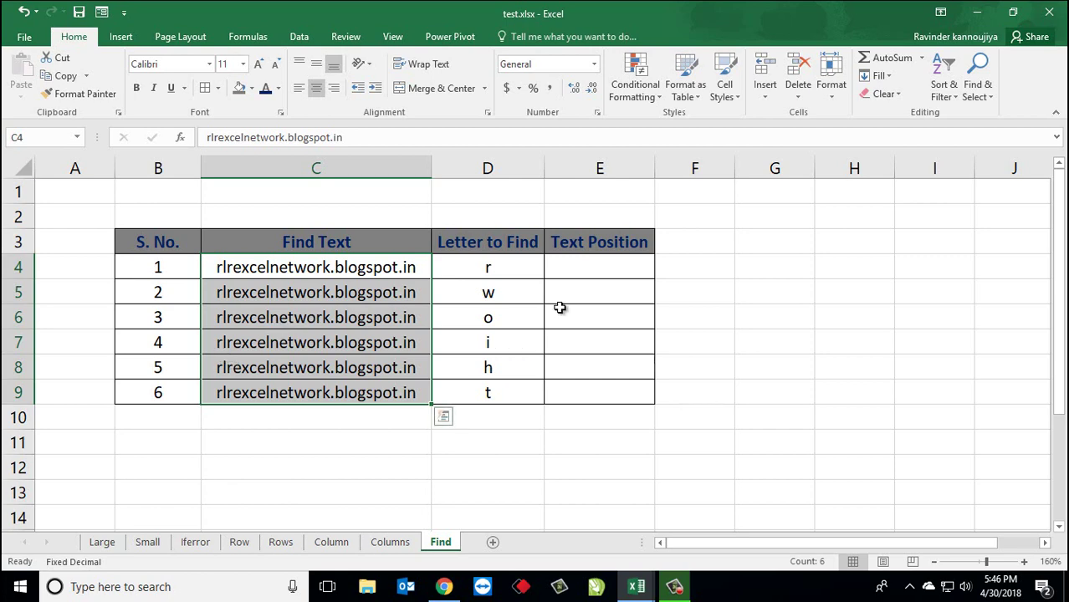
{"action": "left_click", "coordinate": [495, 260]}
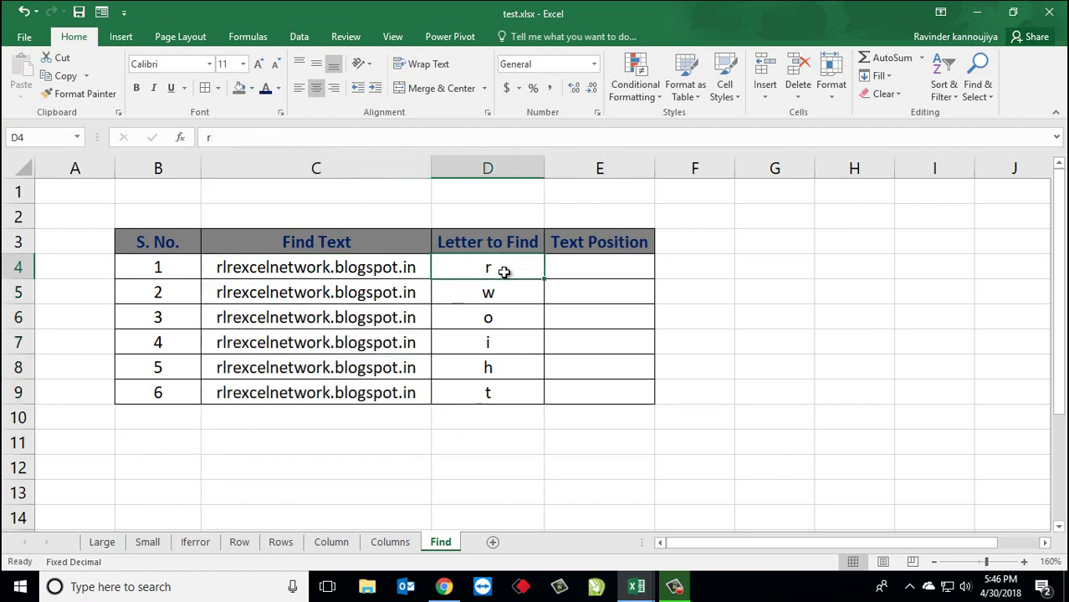
{"action": "left_click", "coordinate": [615, 283]}
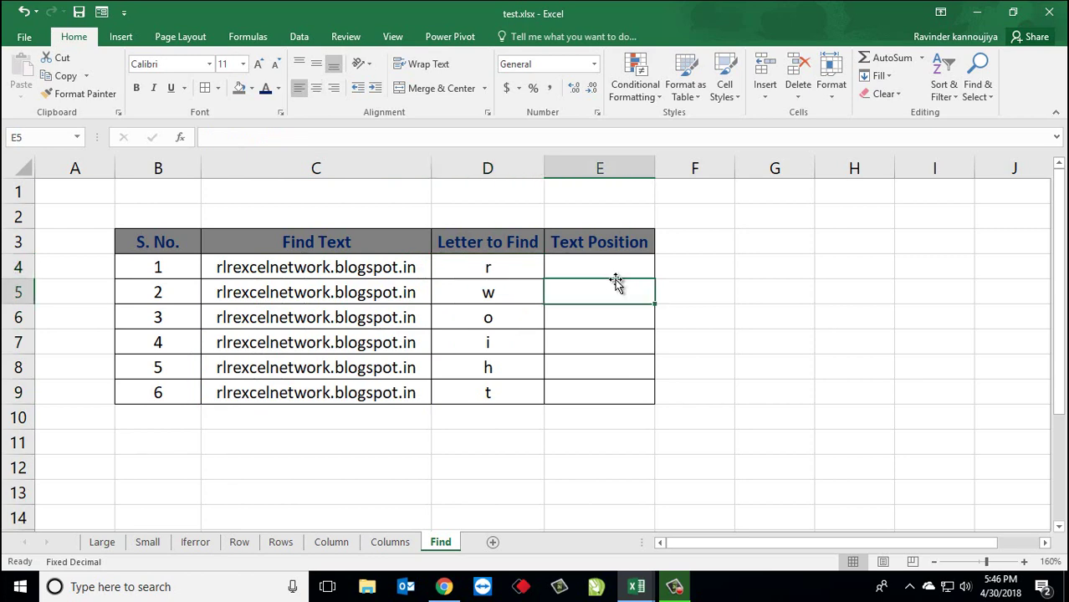
{"action": "left_click", "coordinate": [619, 268]}
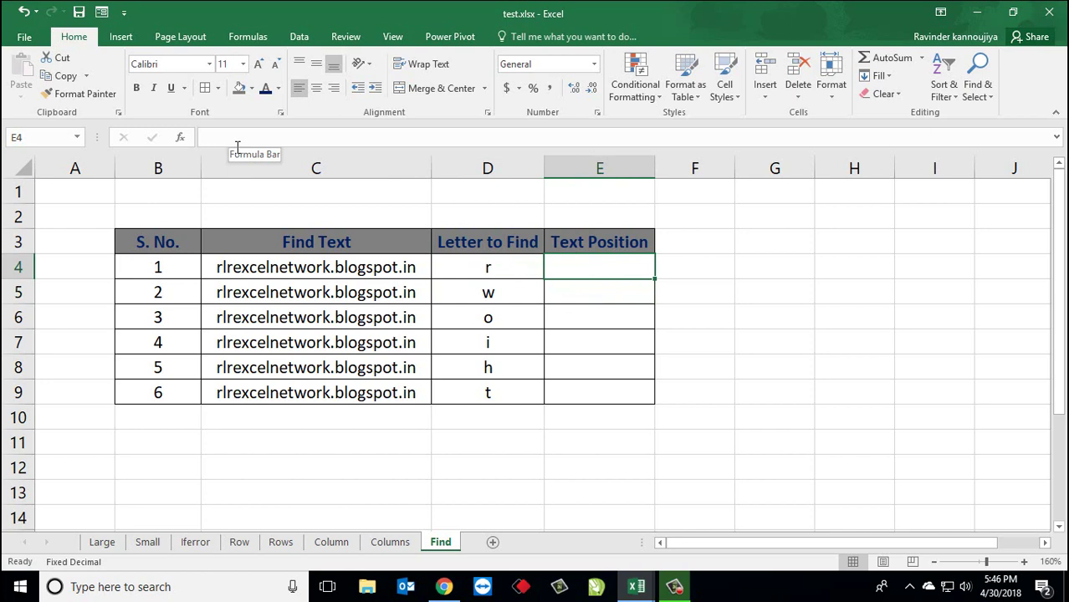
- Enter =FIND(D4,C4) in E4, returning 1 as the position of r
{"action": "type", "text": "=fin"}
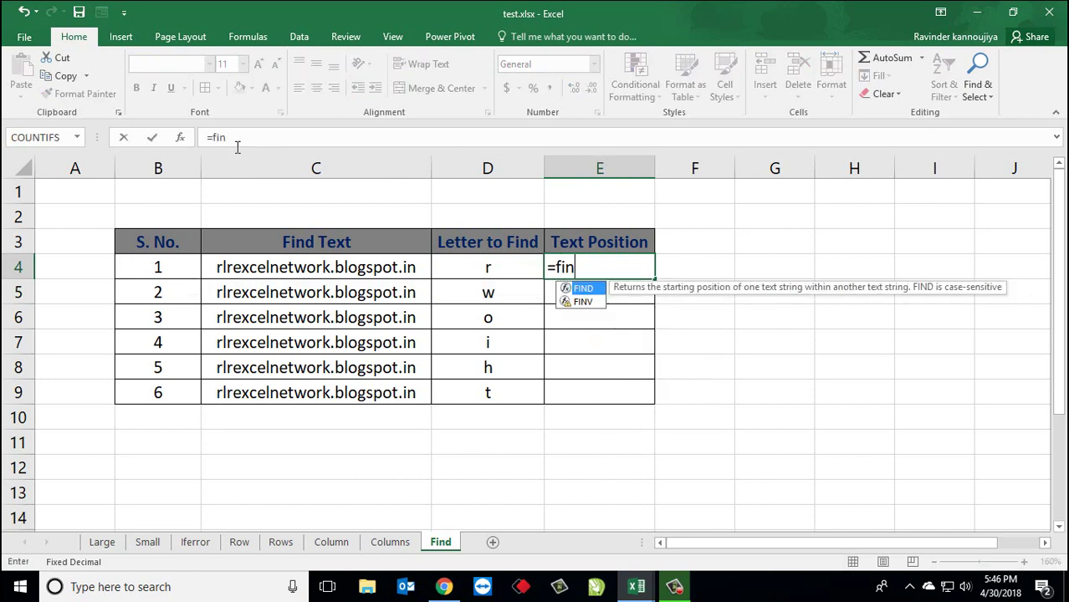
{"action": "type", "text": "d"}
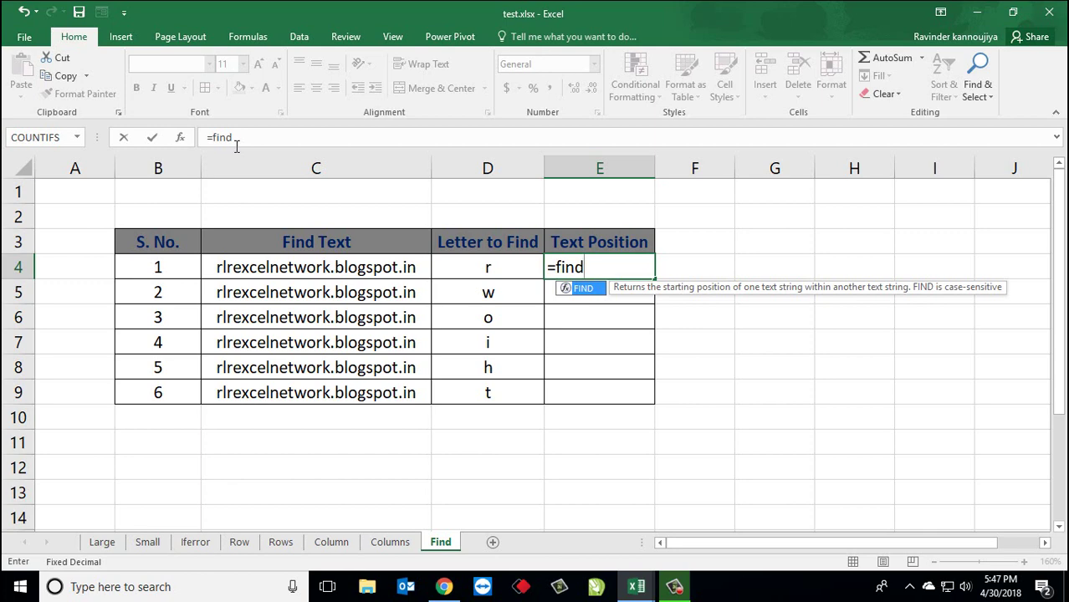
{"action": "key", "text": "Tab"}
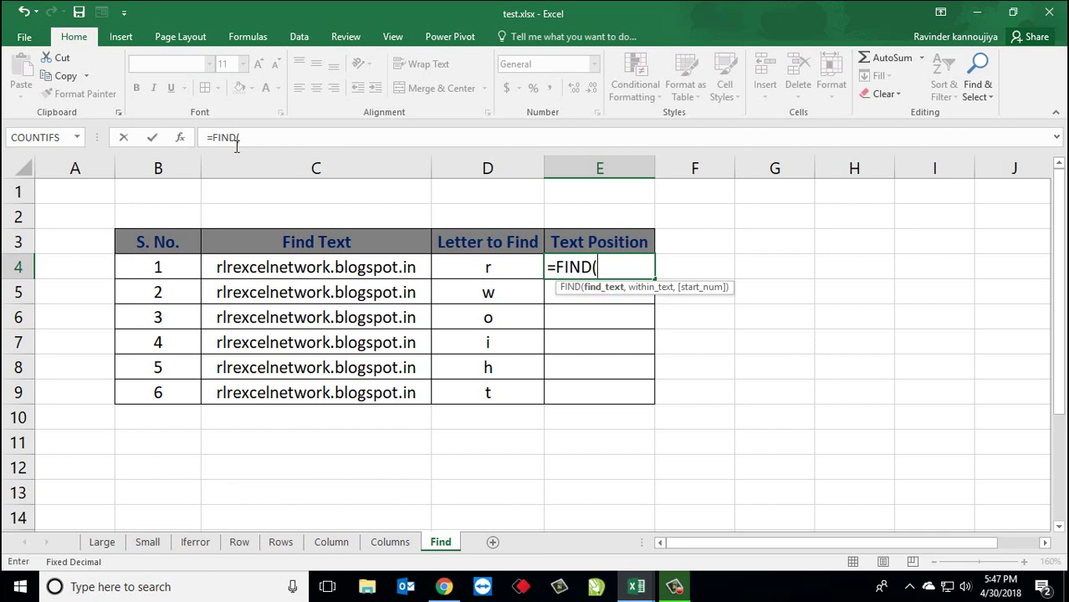
{"action": "key", "text": "Left"}
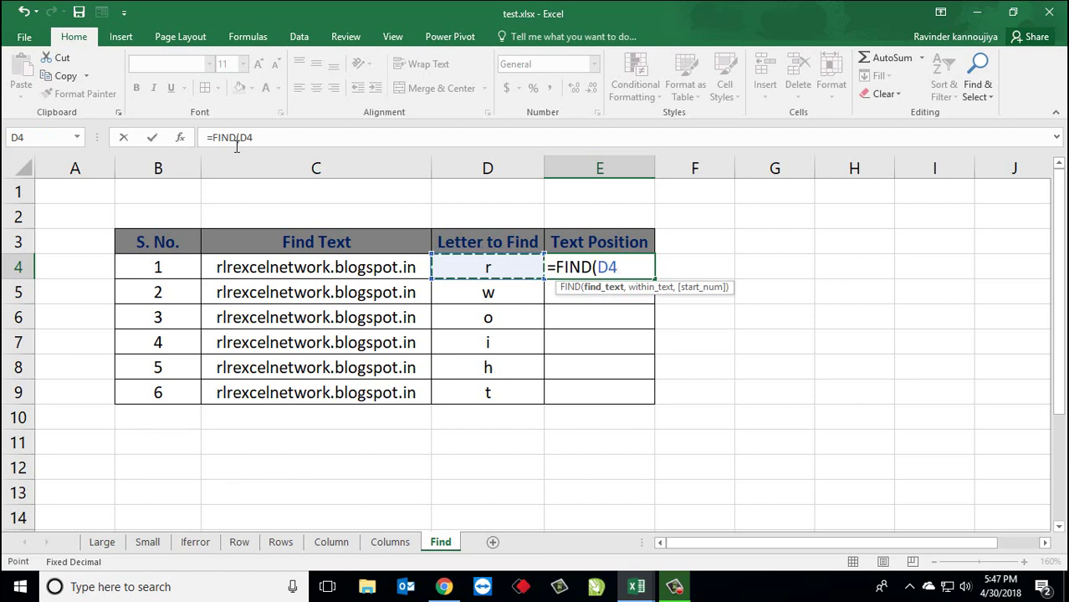
{"action": "type", "text": ","}
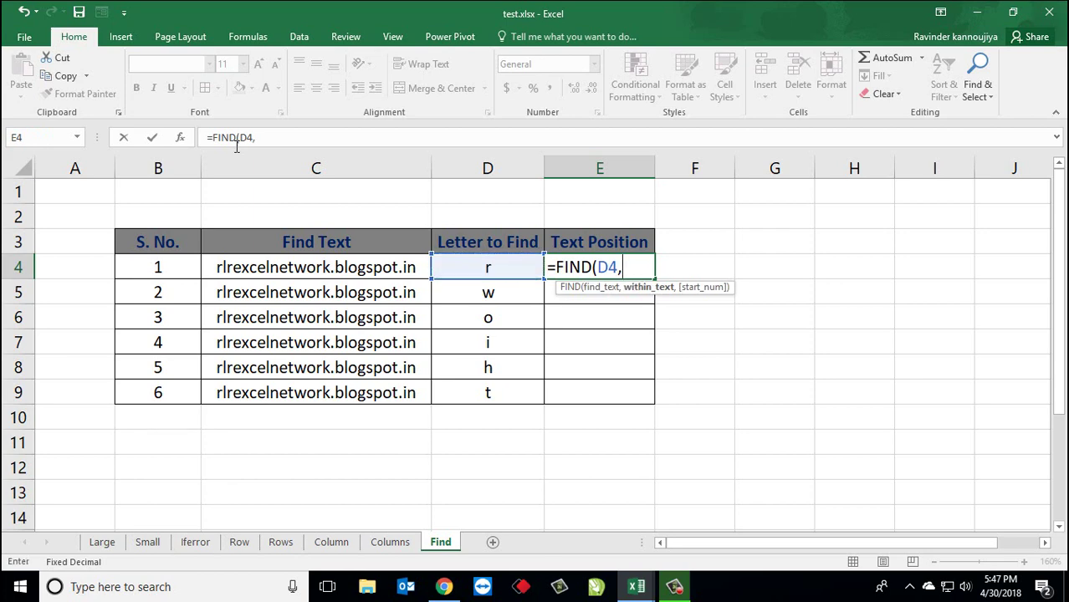
{"action": "key", "text": "Left"}
{"action": "key", "text": "Left"}
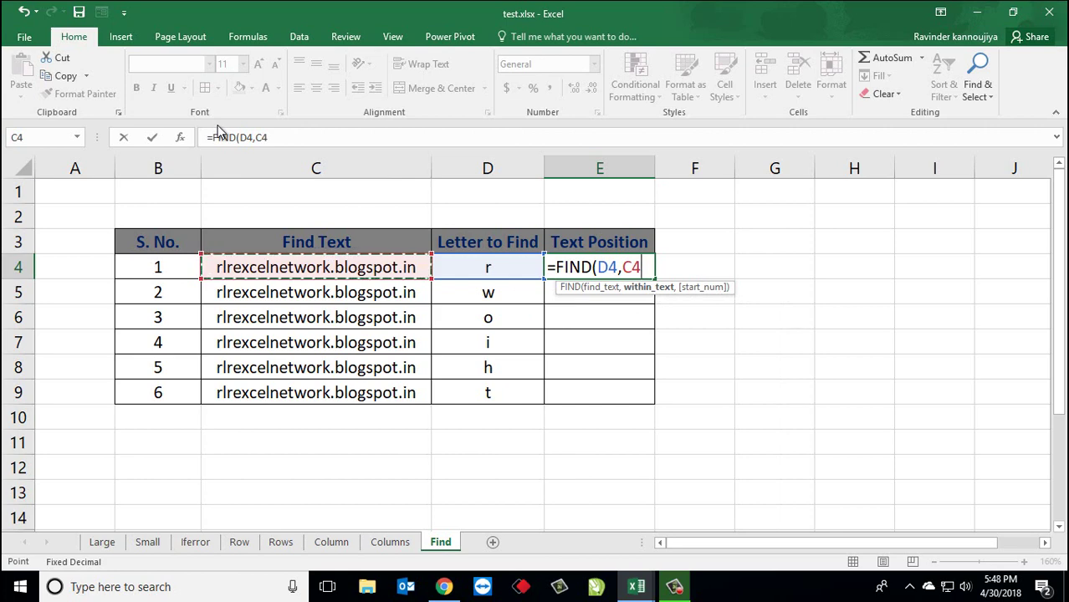
{"action": "type", "text": ")"}
{"action": "key", "text": "ctrl+Return"}
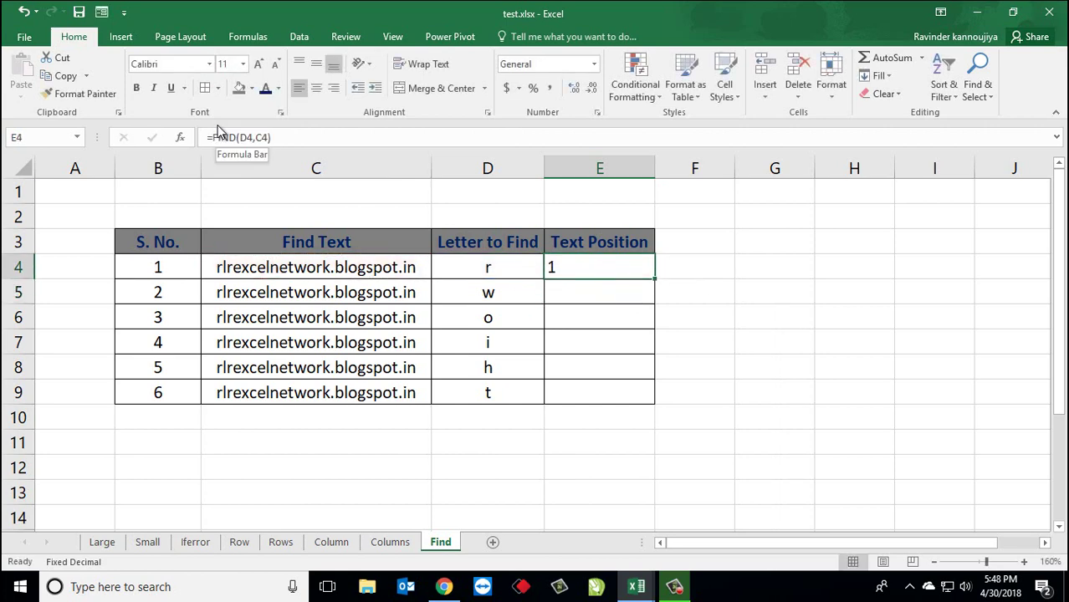
{"action": "key", "text": "Left"}
{"action": "key", "text": "Left"}
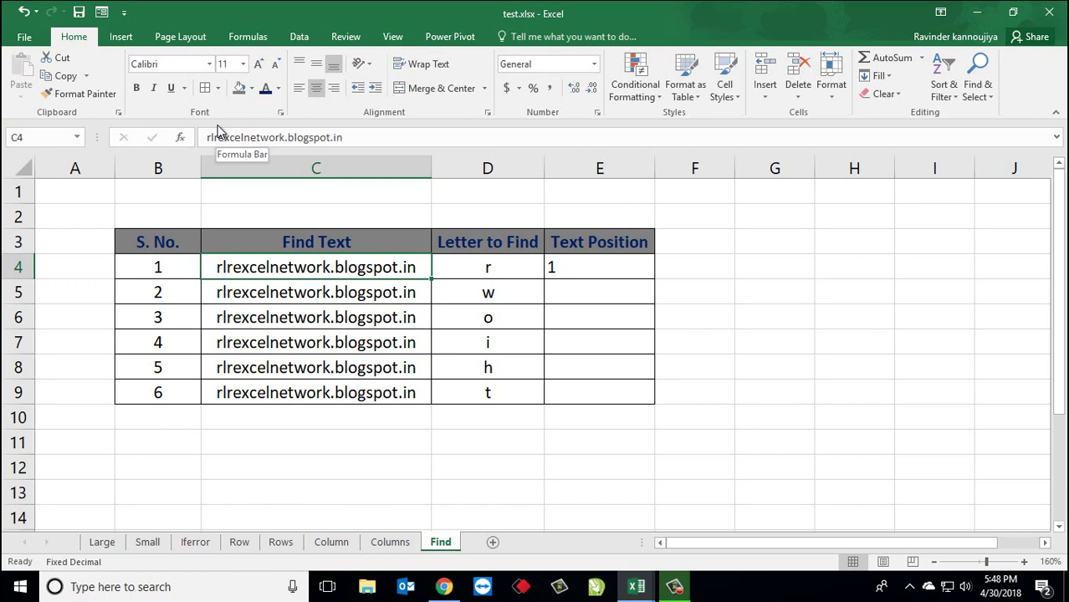
{"action": "key", "text": "Right"}
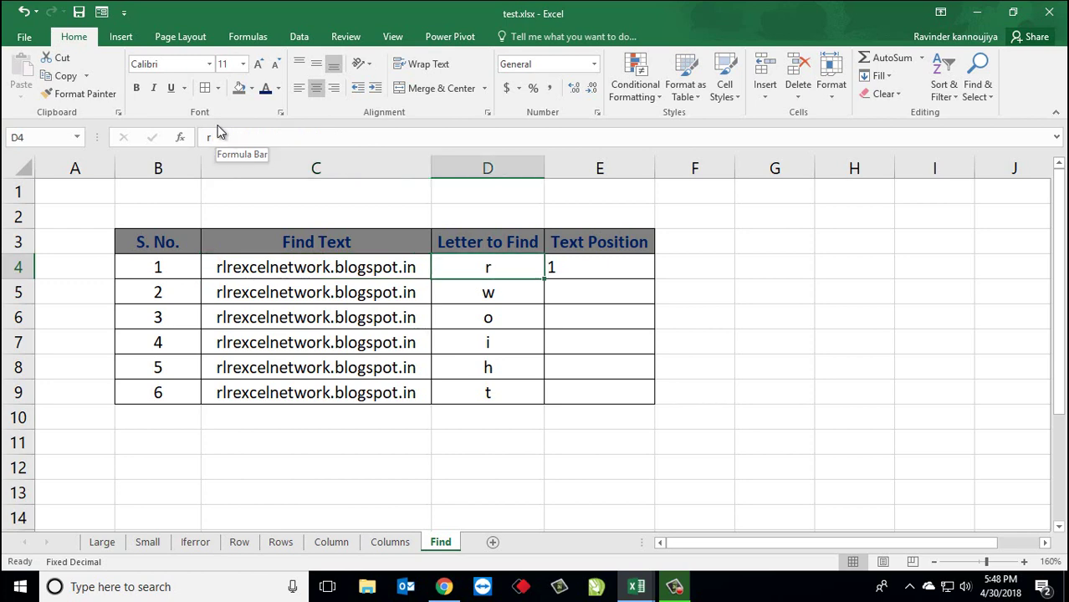
{"action": "key", "text": "Left"}
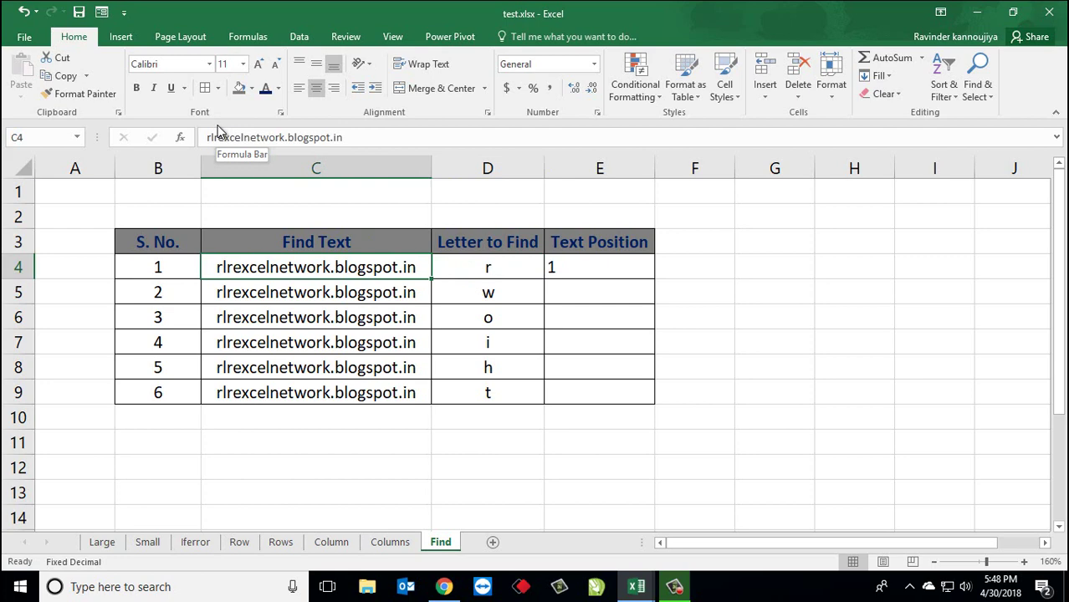
{"action": "key", "text": "Right"}
{"action": "key", "text": "Right"}
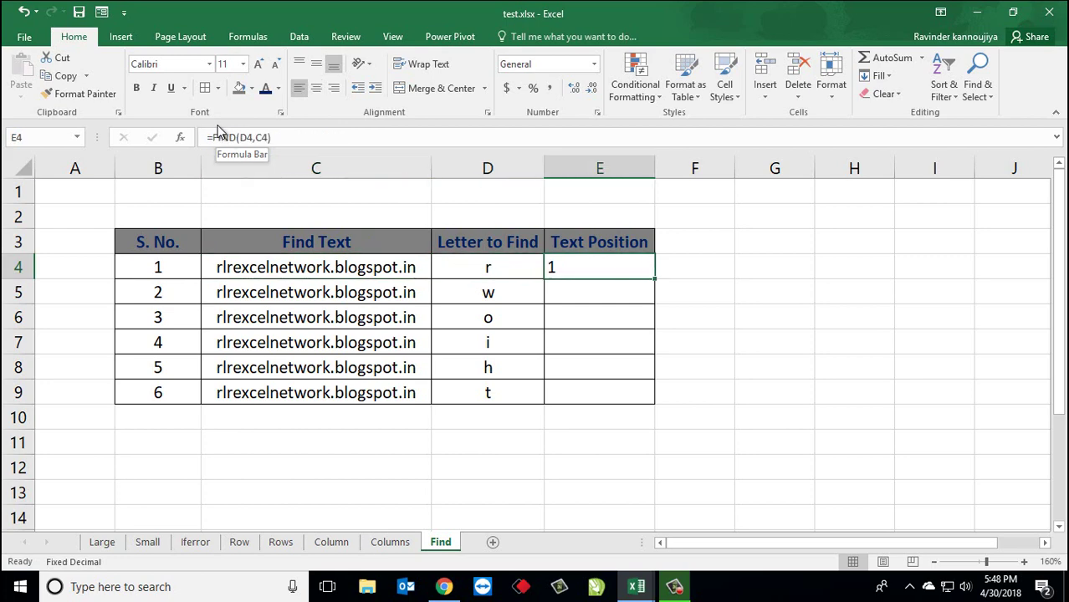
{"action": "key", "text": "Left"}
{"action": "key", "text": "Left"}
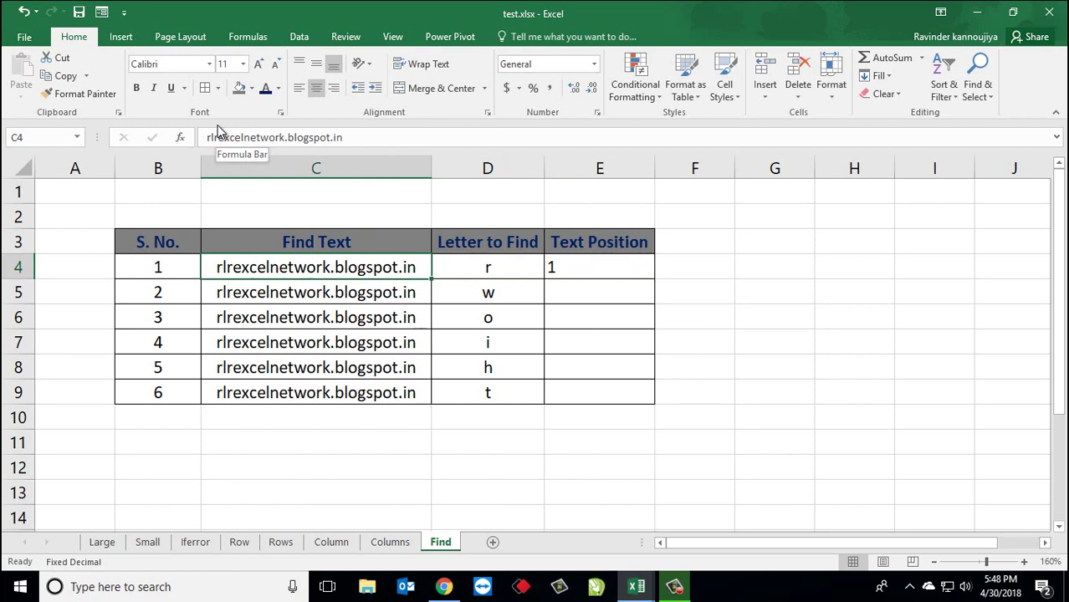
{"action": "left_click", "coordinate": [576, 287]}
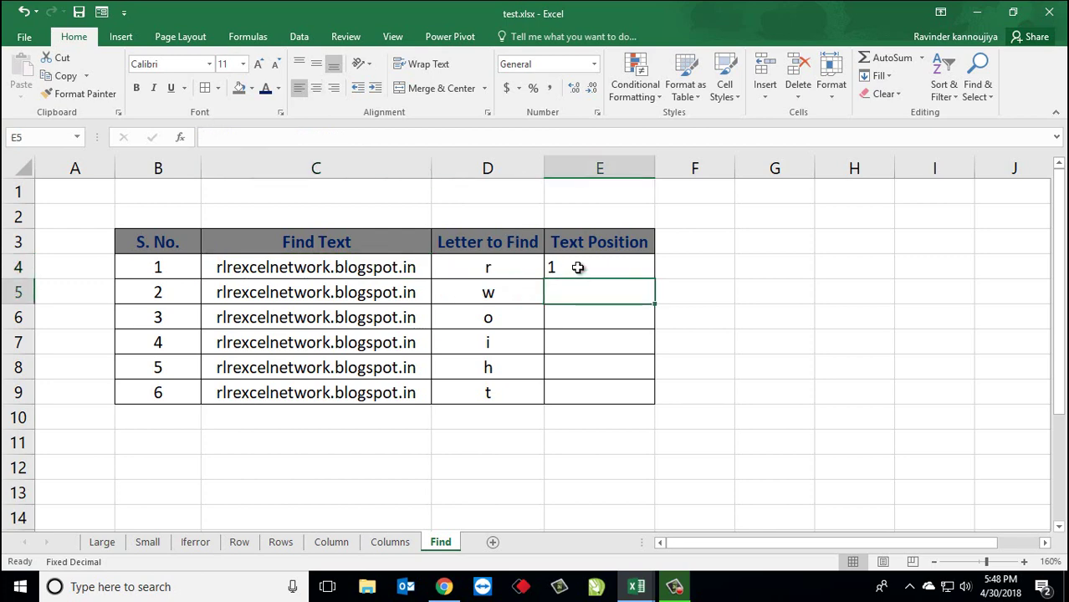
{"action": "left_click", "coordinate": [577, 267]}
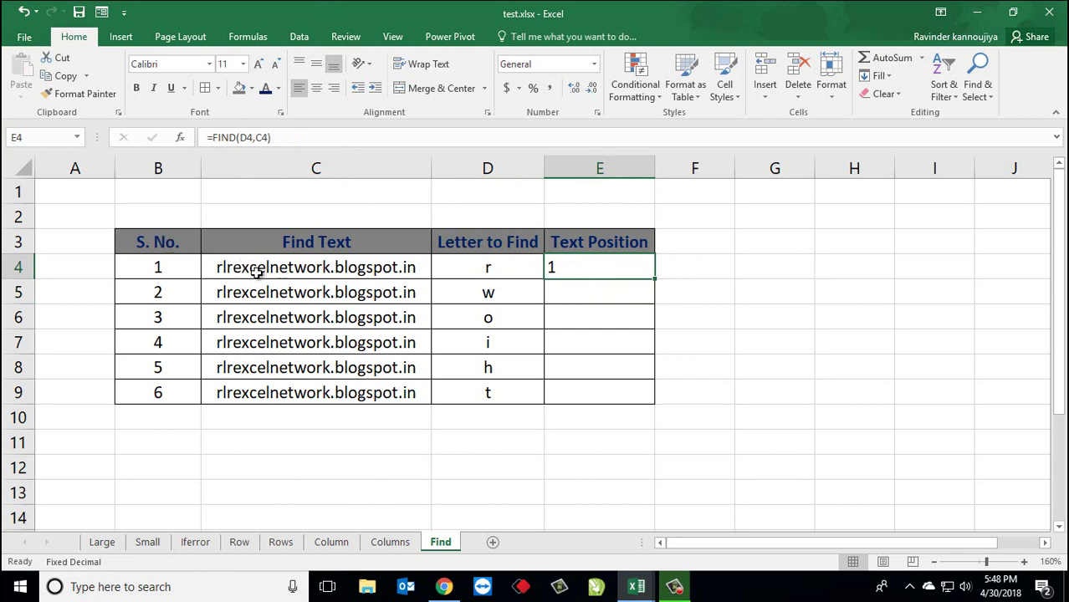
{"action": "left_click", "coordinate": [459, 273]}
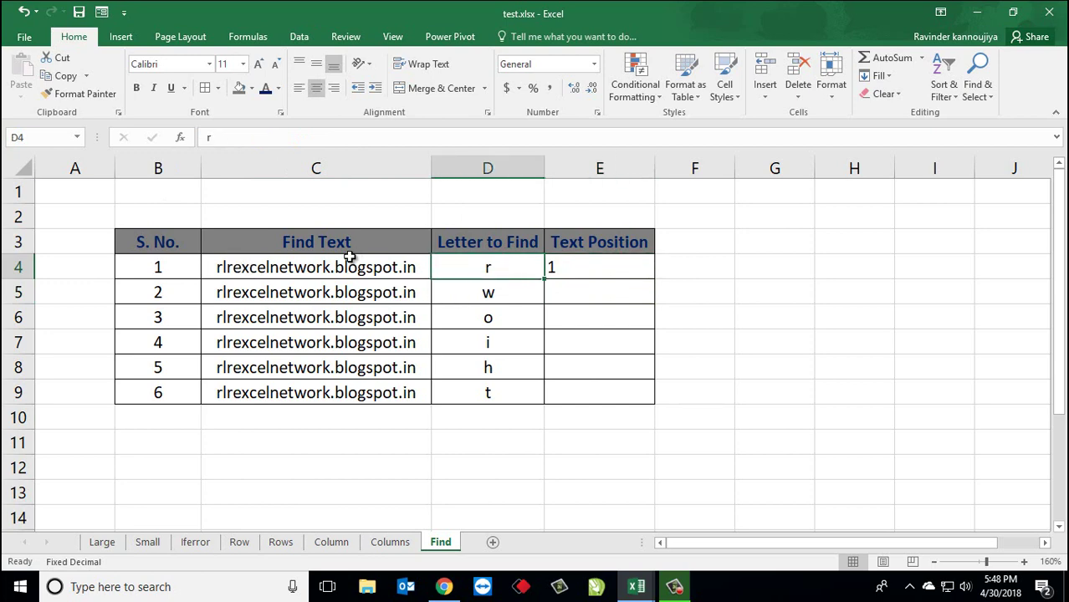
{"action": "left_click", "coordinate": [559, 266]}
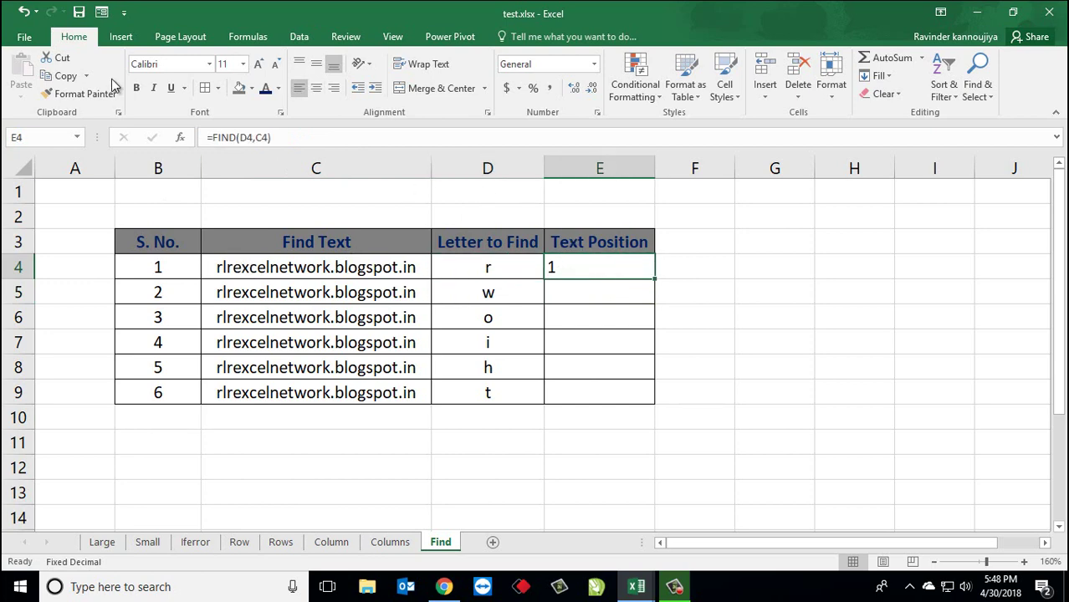
- Replace E4 with =FIND(D4,C4,2), searching from character 2 to find the next r at 3
{"action": "key", "text": "Delete"}
{"action": "key", "text": "Right"}
{"action": "key", "text": "Left"}
{"action": "type", "text": "=fi"}
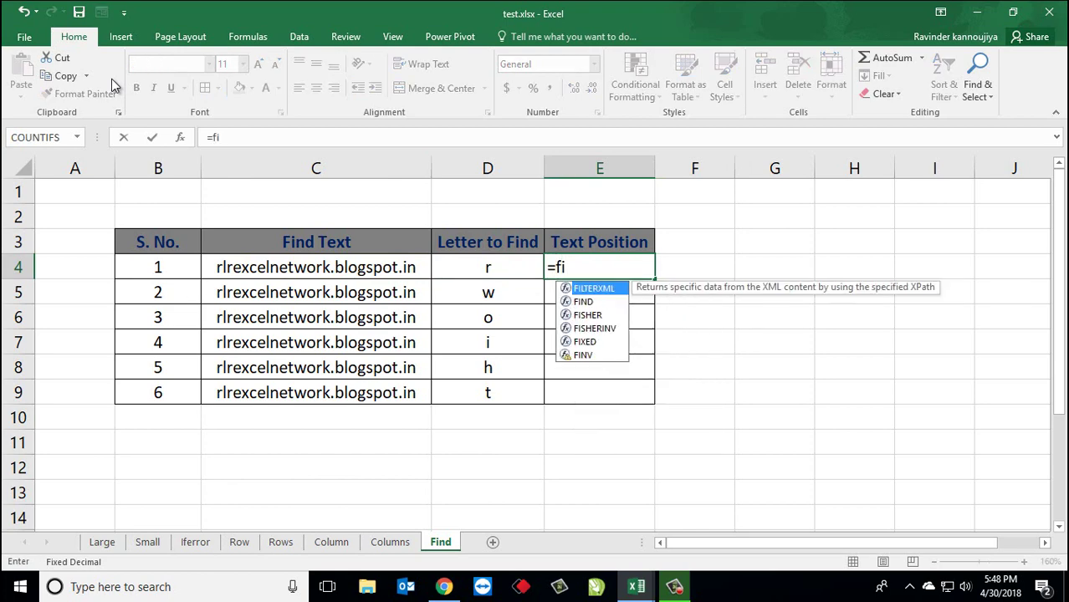
{"action": "key", "text": "Down"}
{"action": "key", "text": "Tab"}
{"action": "key", "text": "Left"}
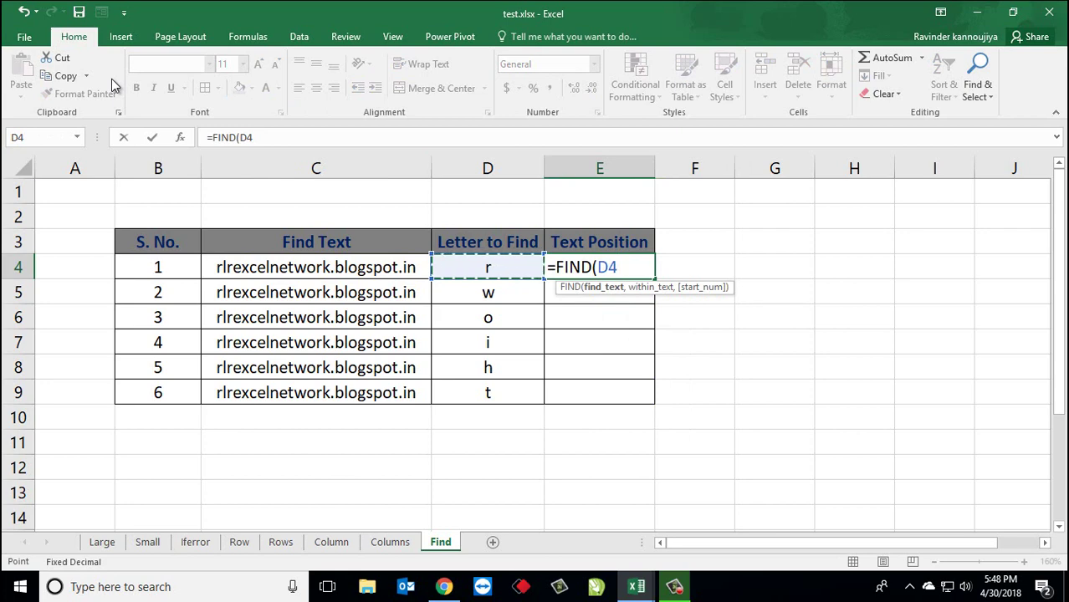
{"action": "type", "text": ","}
{"action": "key", "text": "Left"}
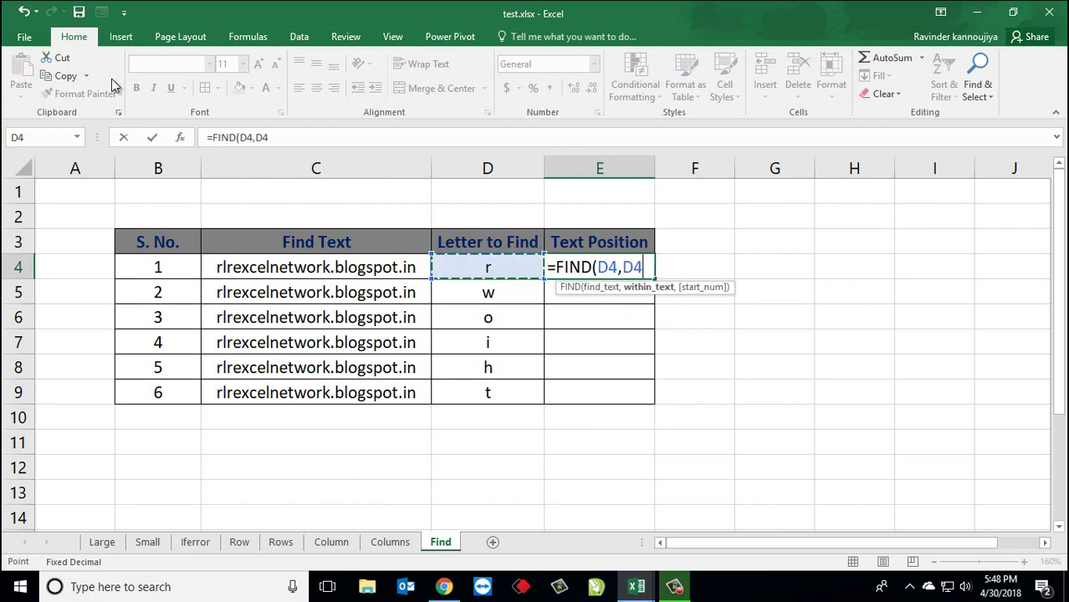
{"action": "key", "text": "Left"}
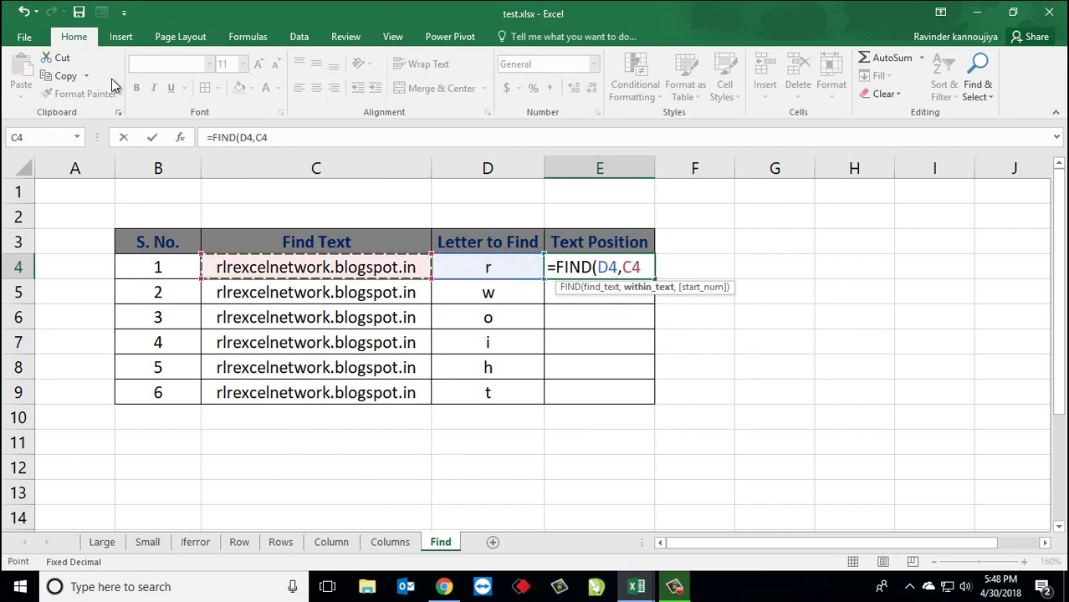
{"action": "type", "text": ","}
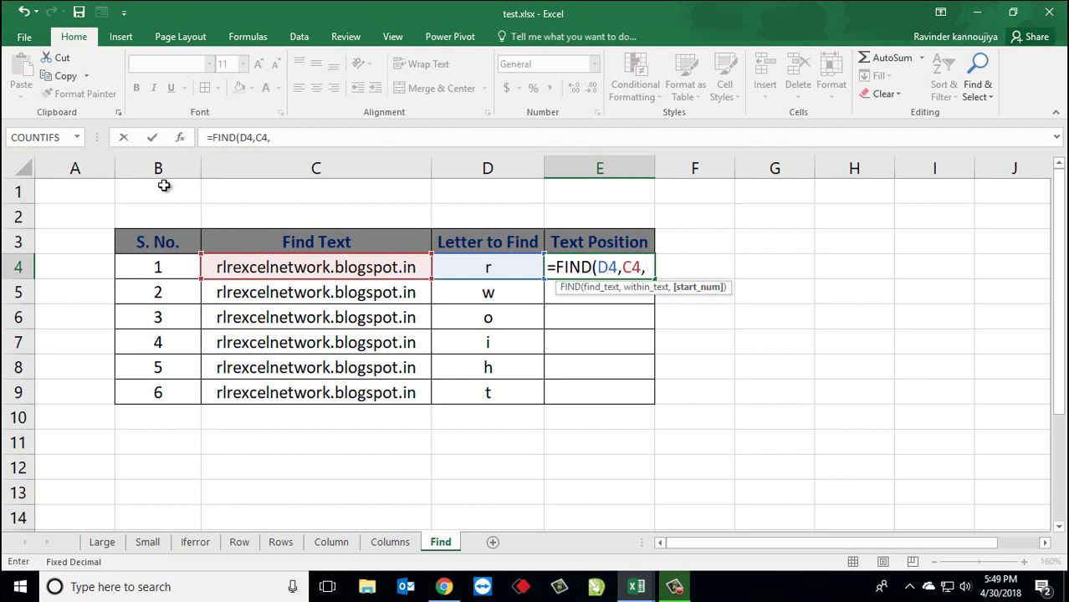
{"action": "type", "text": "2"}
{"action": "type", "text": ")"}
{"action": "key", "text": "Return"}
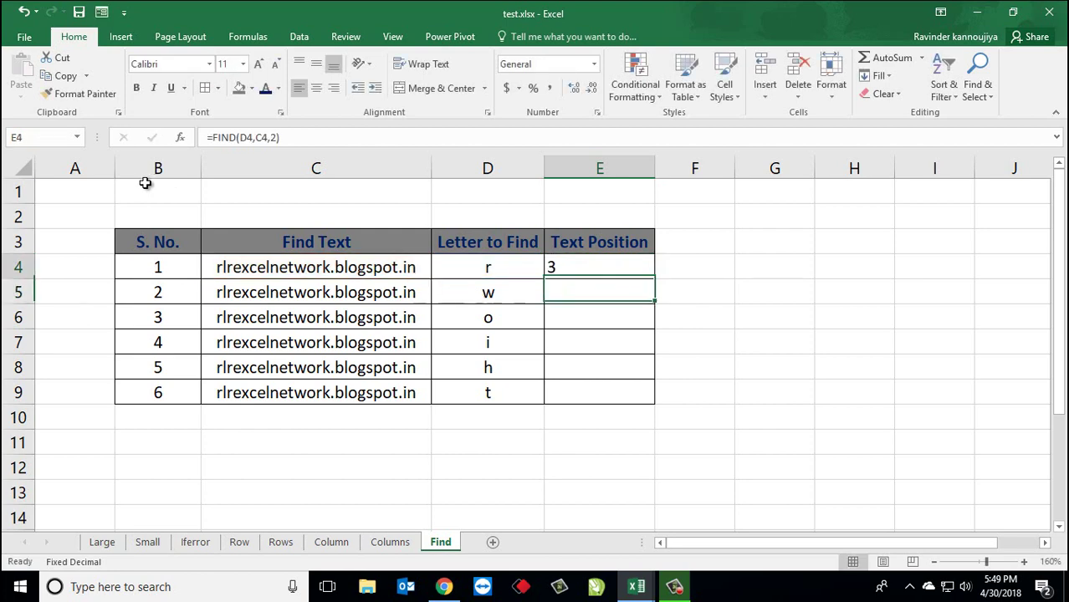
{"action": "key", "text": "Up"}
{"action": "left_click", "coordinate": [249, 267]}
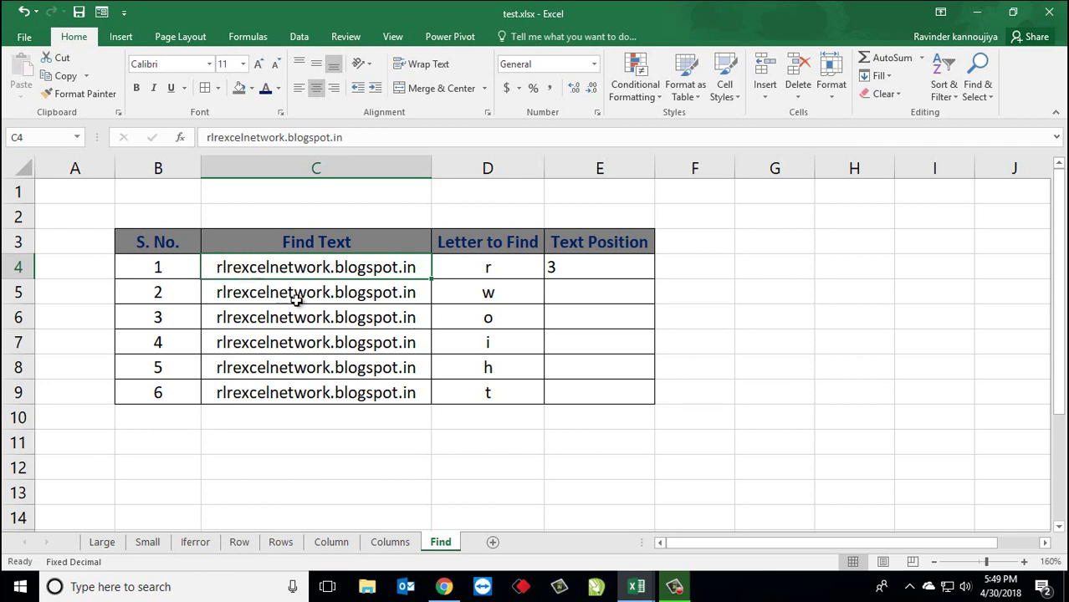
- Enter =FIND(D5,C5) in E5, returning 12 for the letter w
{"action": "left_click", "coordinate": [586, 266]}
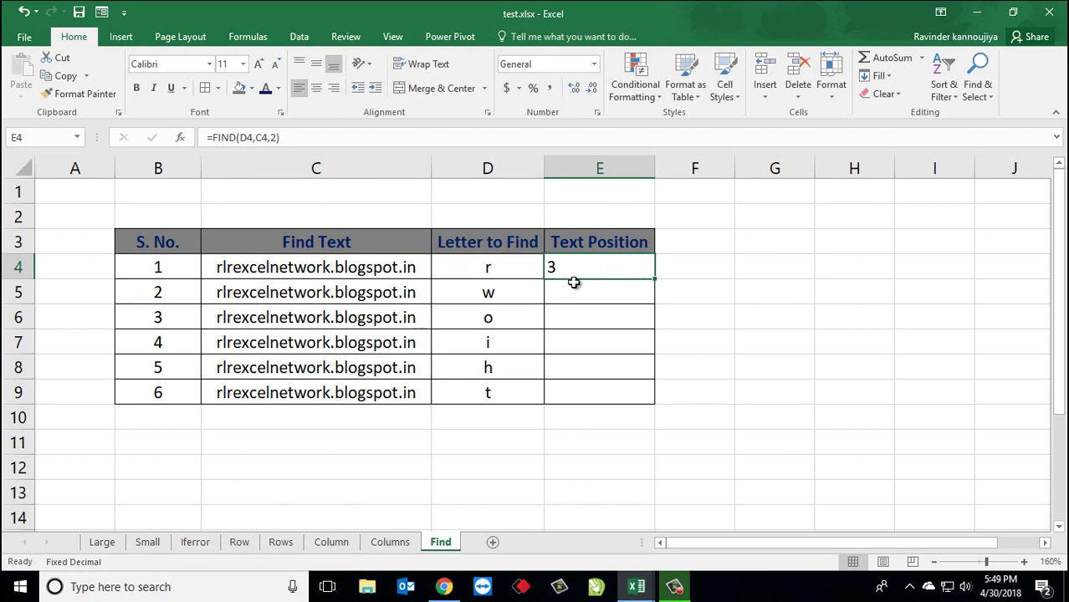
{"action": "left_click", "coordinate": [561, 291]}
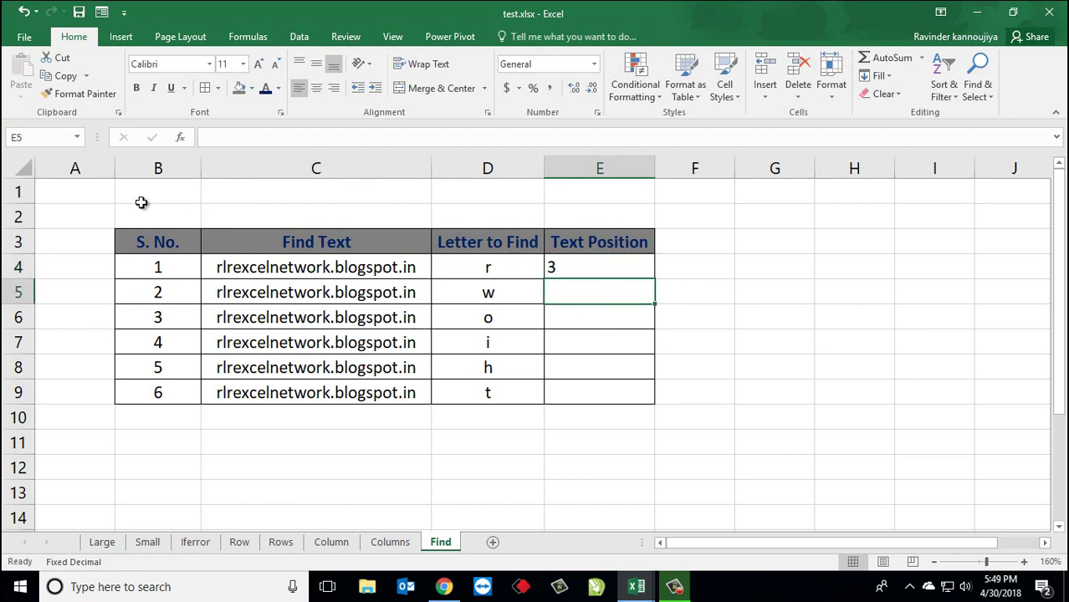
{"action": "type", "text": "="}
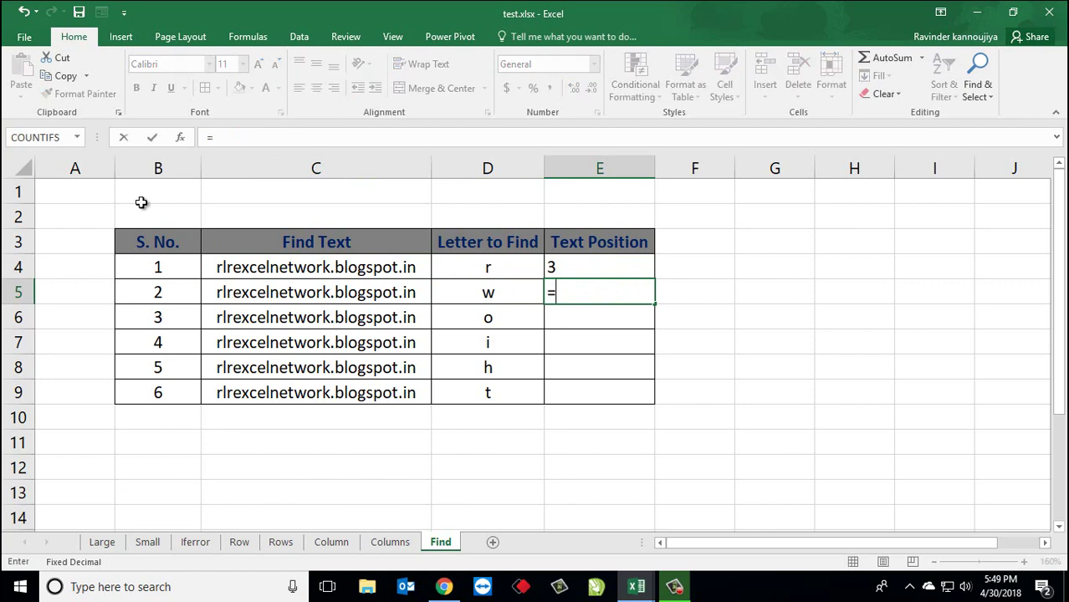
{"action": "type", "text": "find"}
{"action": "key", "text": "Tab"}
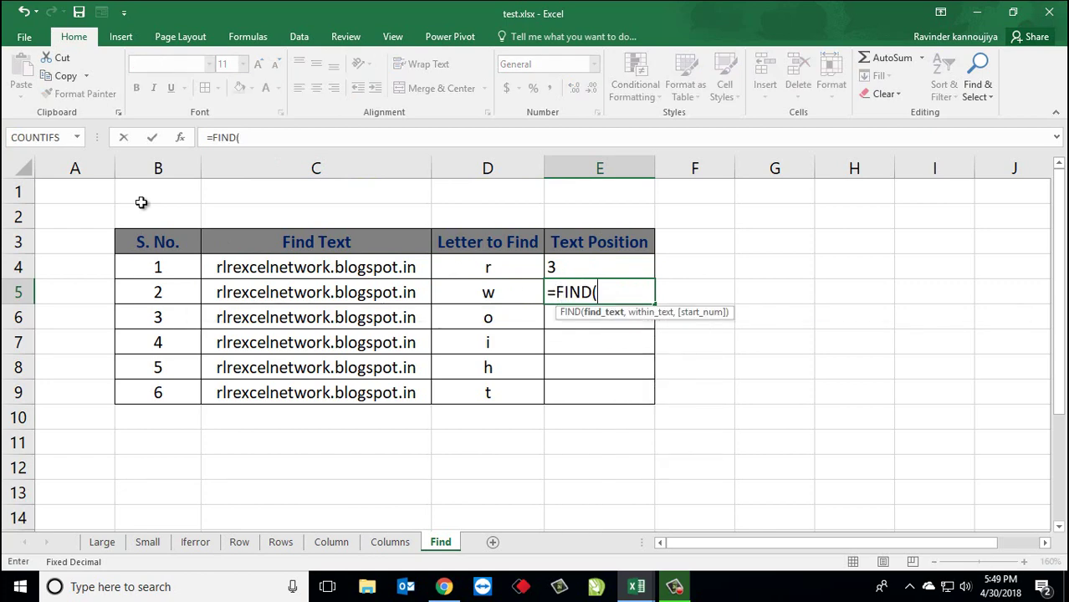
{"action": "key", "text": "Left"}
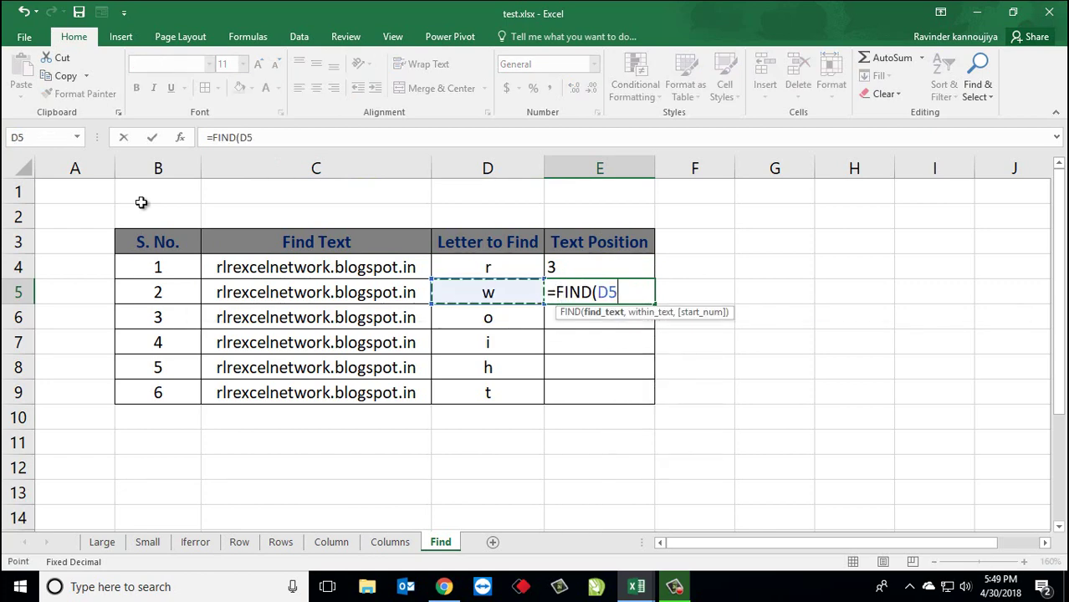
{"action": "type", "text": ","}
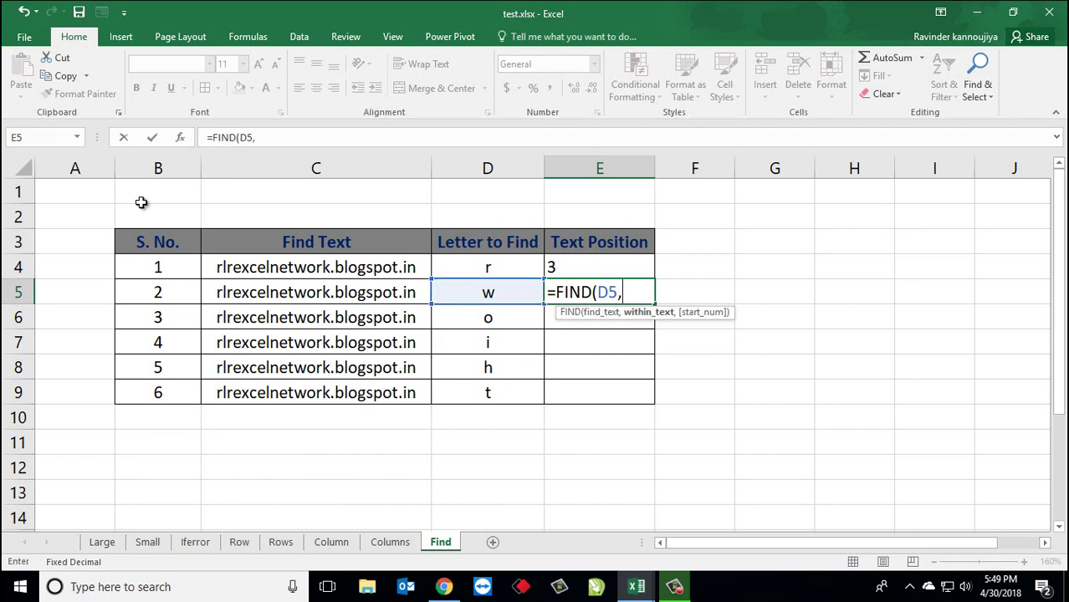
{"action": "key", "text": "Left"}
{"action": "key", "text": "Left"}
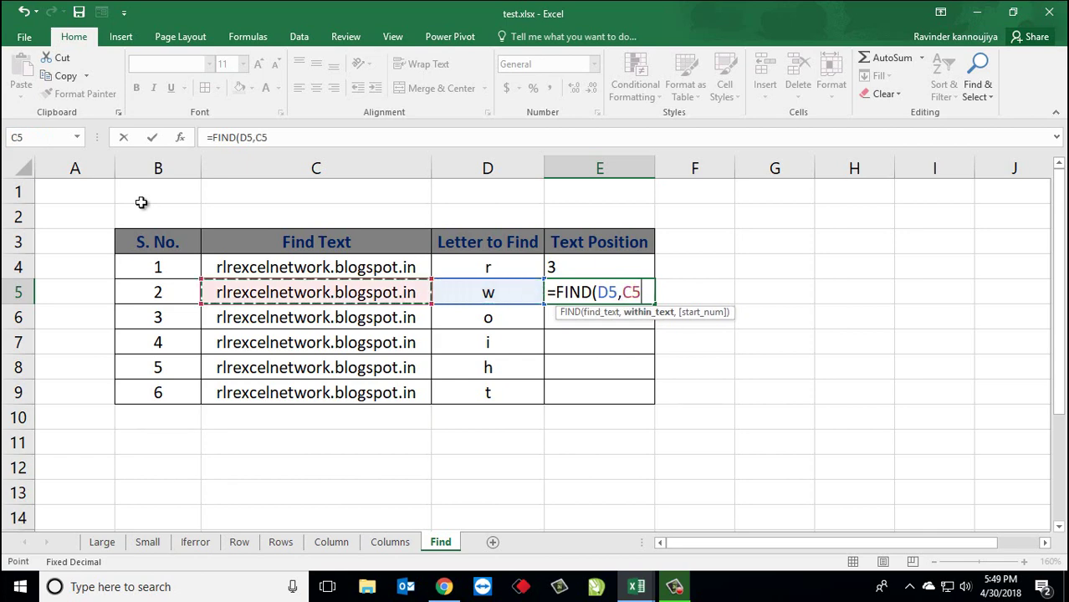
{"action": "type", "text": ")"}
{"action": "key", "text": "Return"}
- Check the letter w in D5 against the E5 formula, then move to D6
{"action": "key", "text": "Up"}
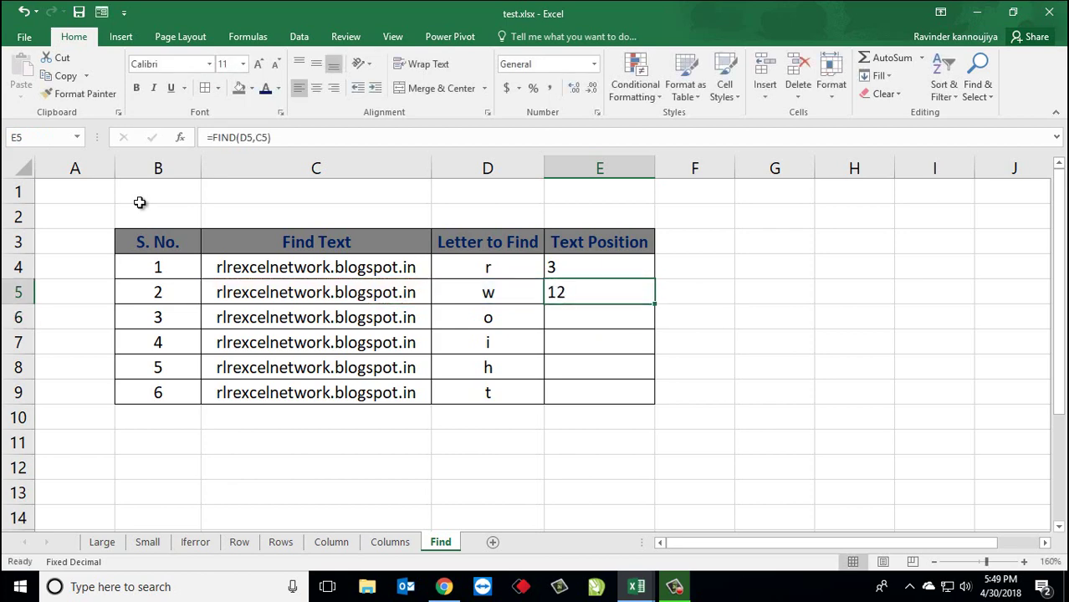
{"action": "key", "text": "Left"}
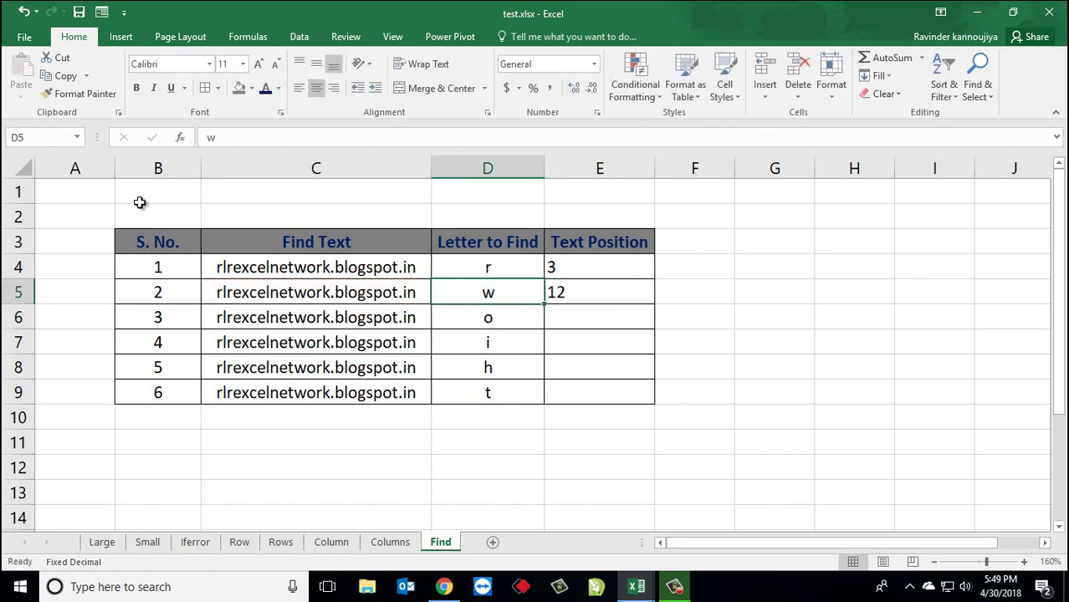
{"action": "key", "text": "Right"}
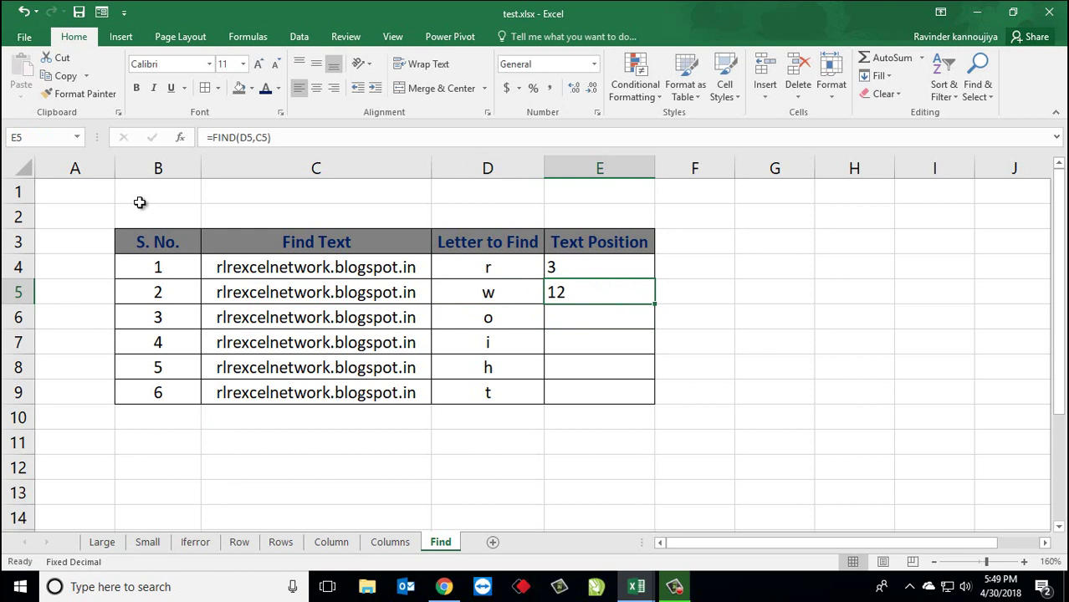
{"action": "key", "text": "Down"}
{"action": "key", "text": "Left"}
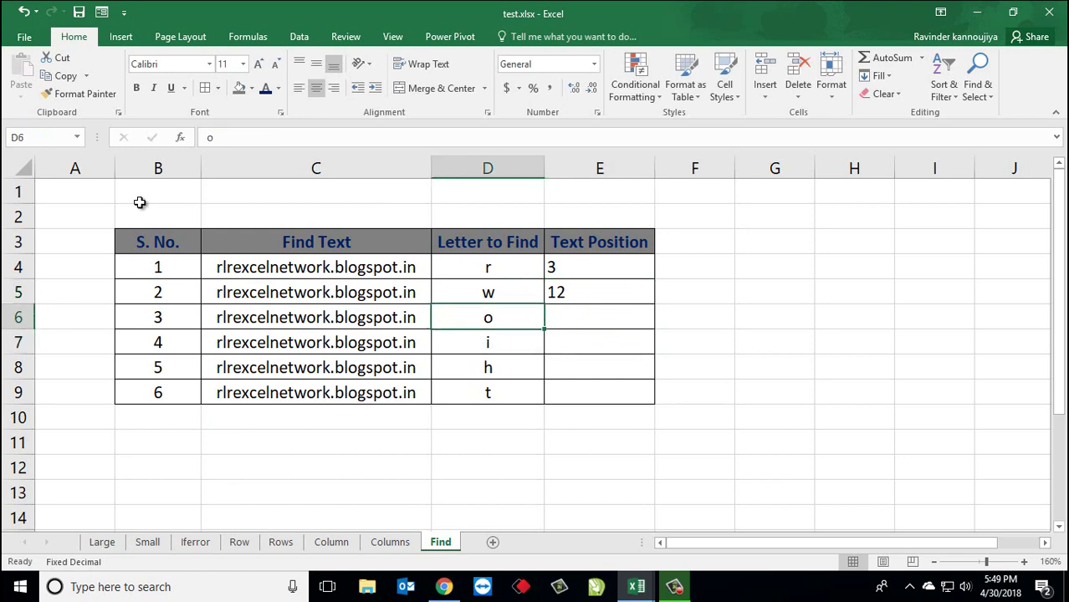
- Change the letter in D6 to a capital O
{"action": "type", "text": "O"}
{"action": "key", "text": "Return"}
{"action": "key", "text": "Up"}
{"action": "key", "text": "Right"}
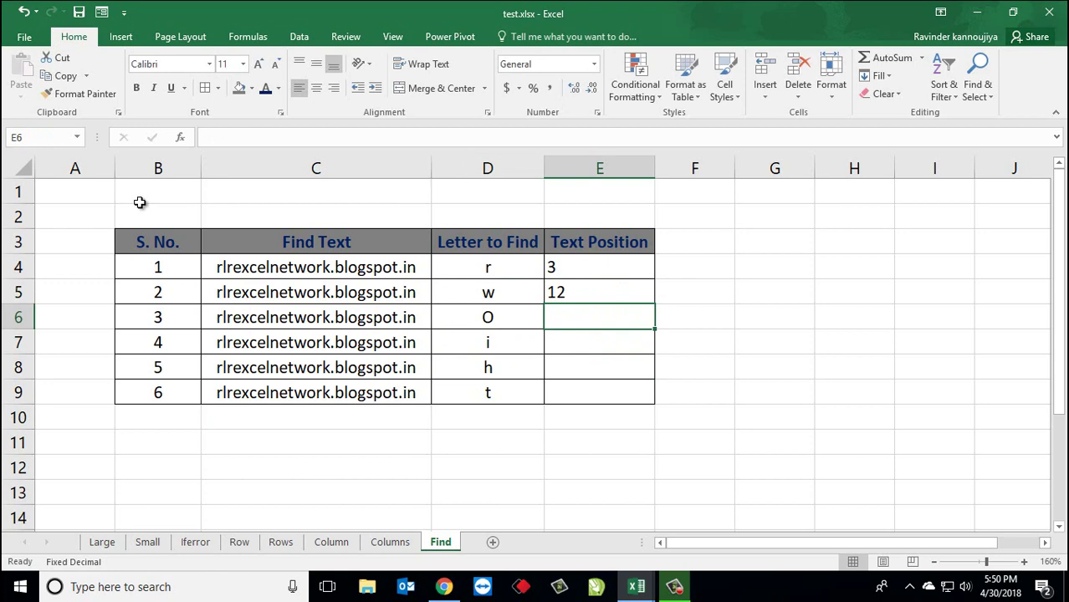
- Enter =FIND(D6,C6) in E6, which returns #VALUE! for the capital O
{"action": "type", "text": "=find"}
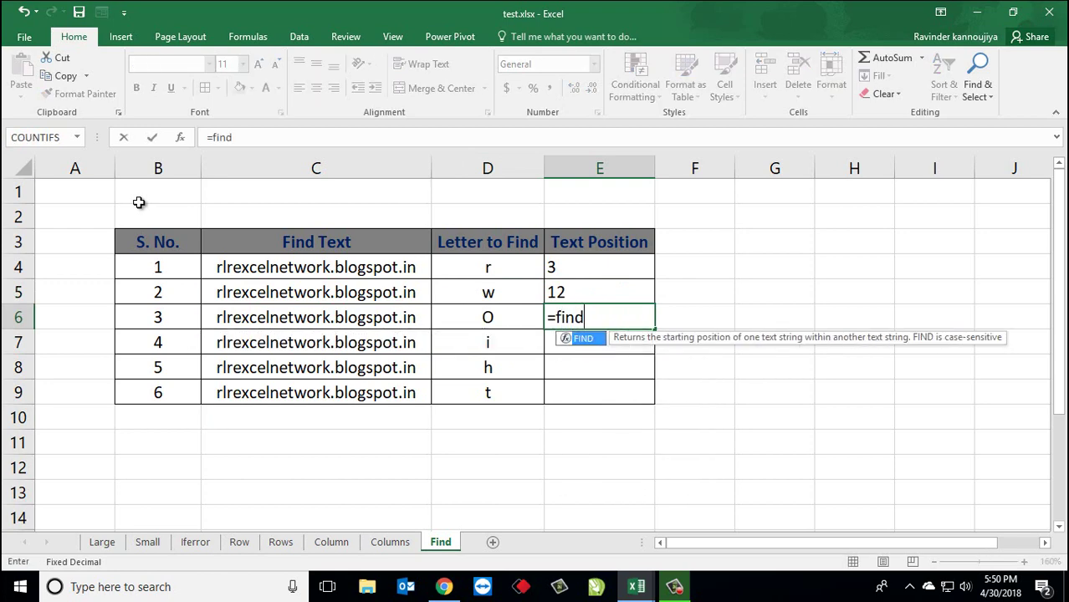
{"action": "key", "text": "Tab"}
{"action": "key", "text": "Left"}
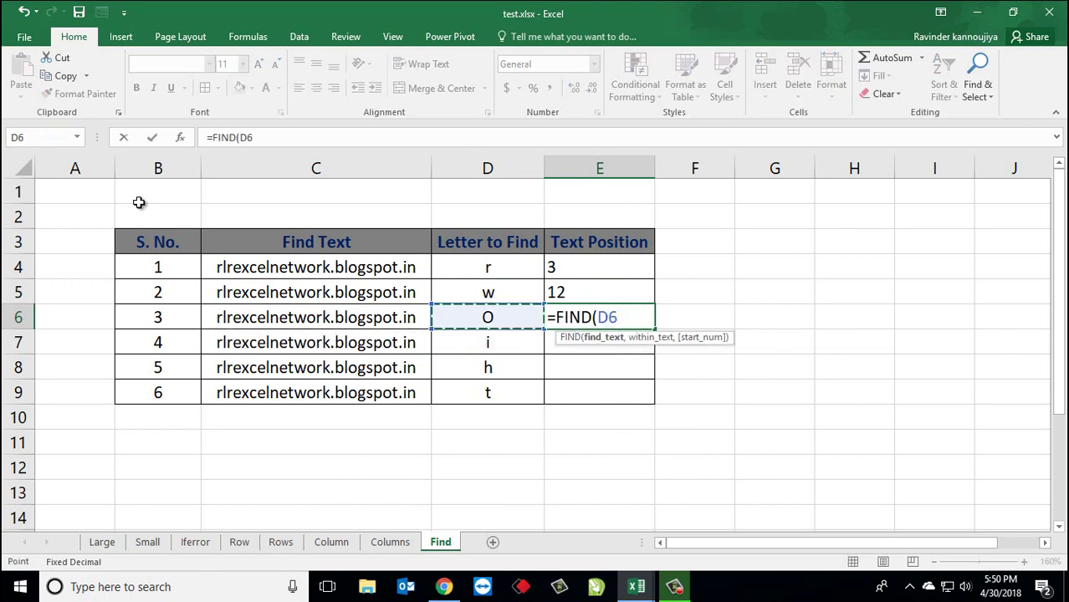
{"action": "type", "text": ","}
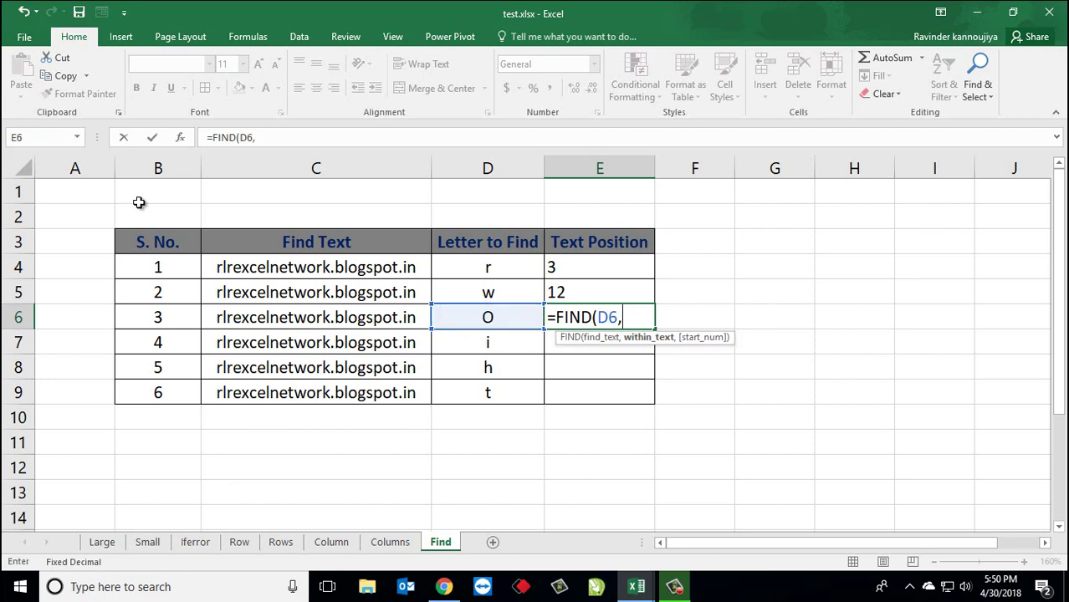
{"action": "key", "text": "Left"}
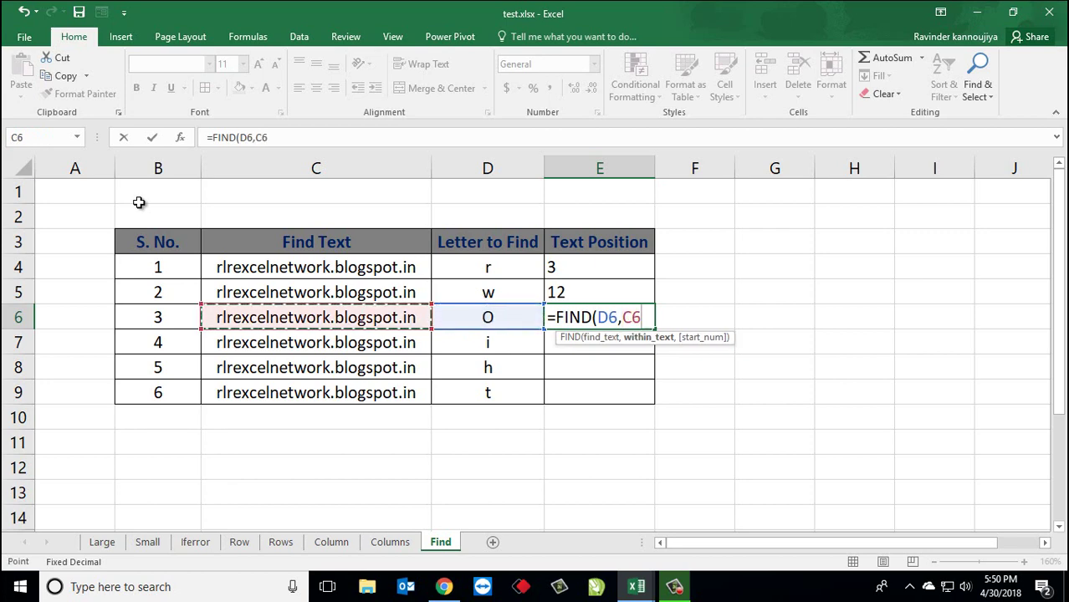
{"action": "type", "text": ")"}
{"action": "key", "text": "Return"}
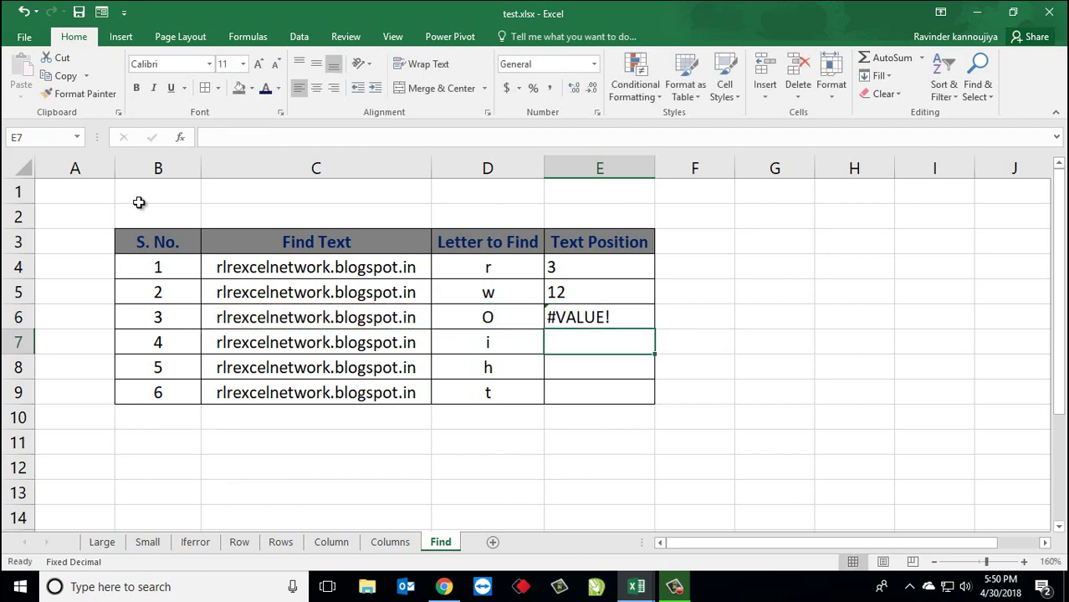
{"action": "key", "text": "Left"}
{"action": "key", "text": "Up"}
{"action": "key", "text": "Left"}
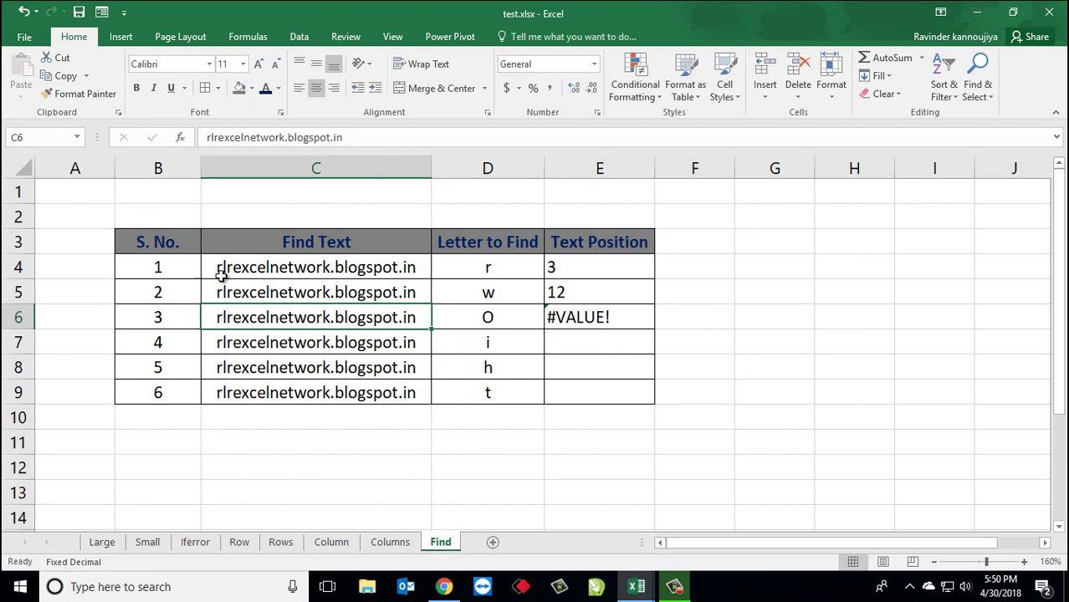
{"action": "left_click", "coordinate": [451, 317]}
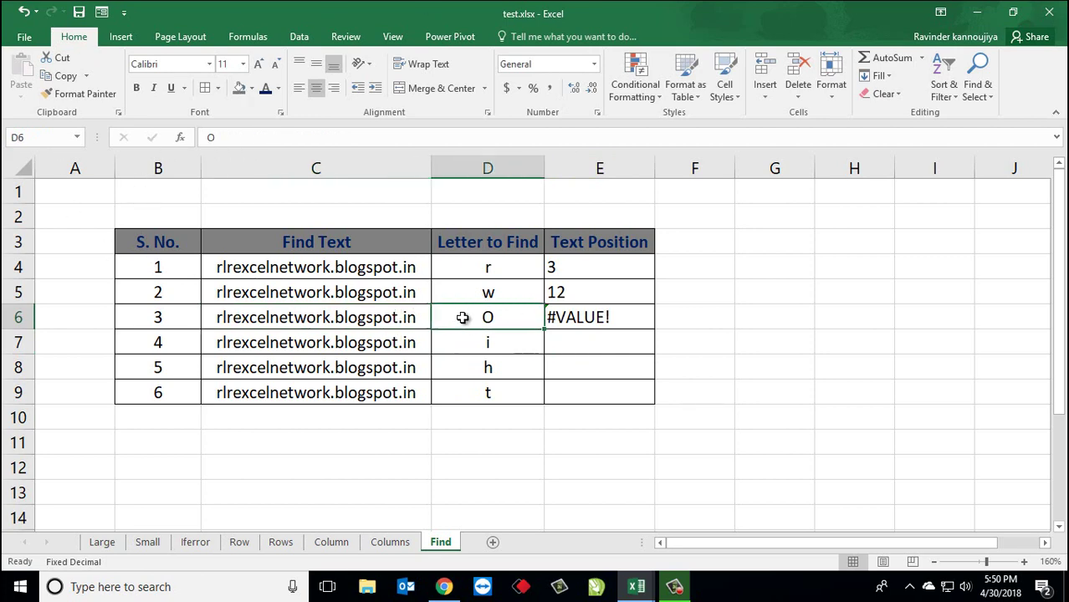
{"action": "left_click", "coordinate": [374, 324]}
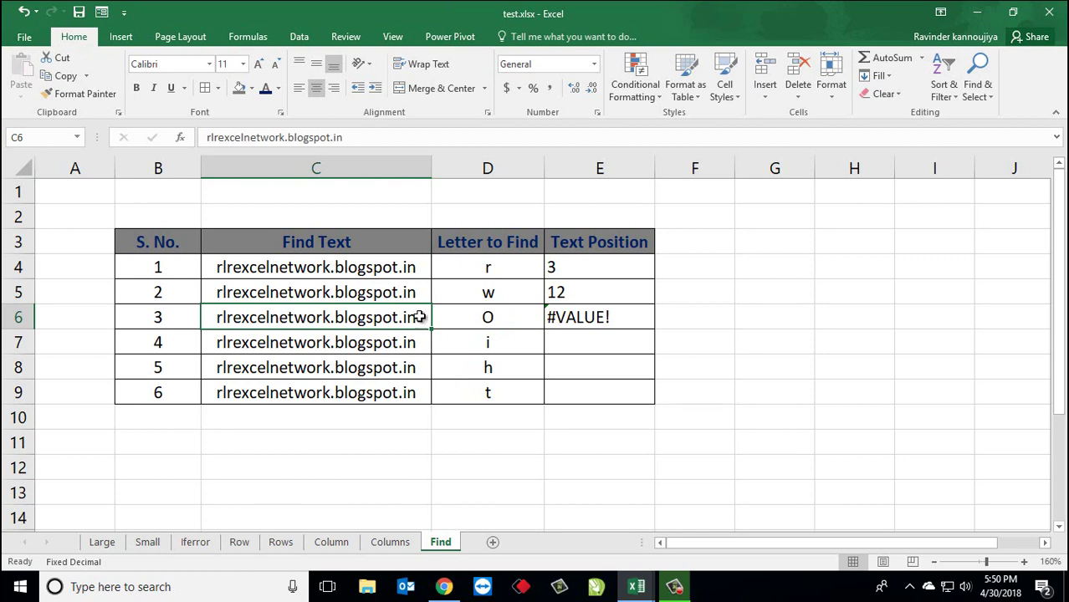
{"action": "left_click", "coordinate": [483, 323]}
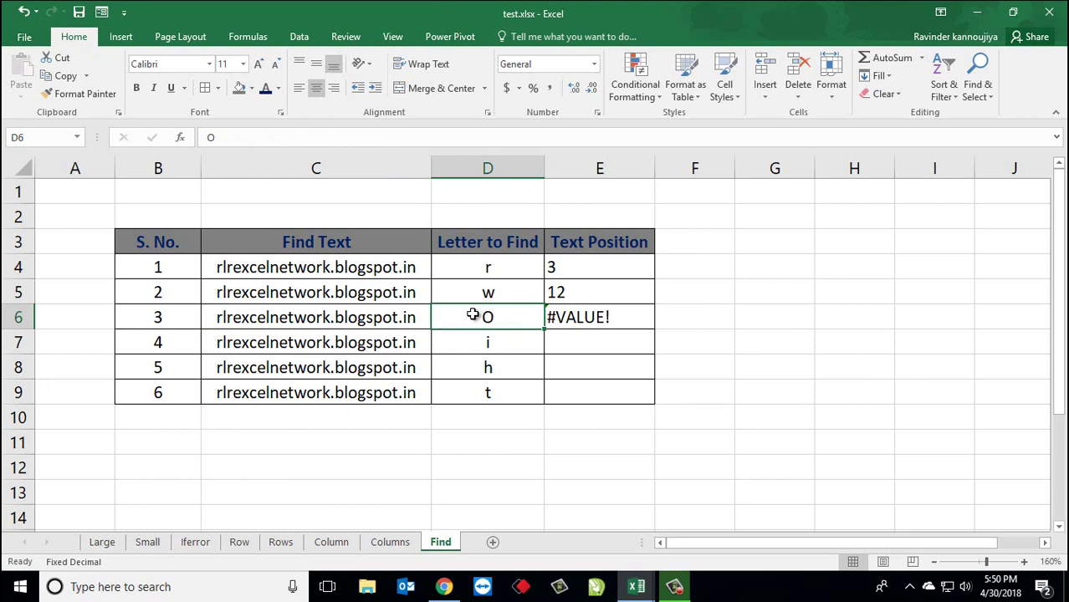
{"action": "left_click", "coordinate": [344, 316]}
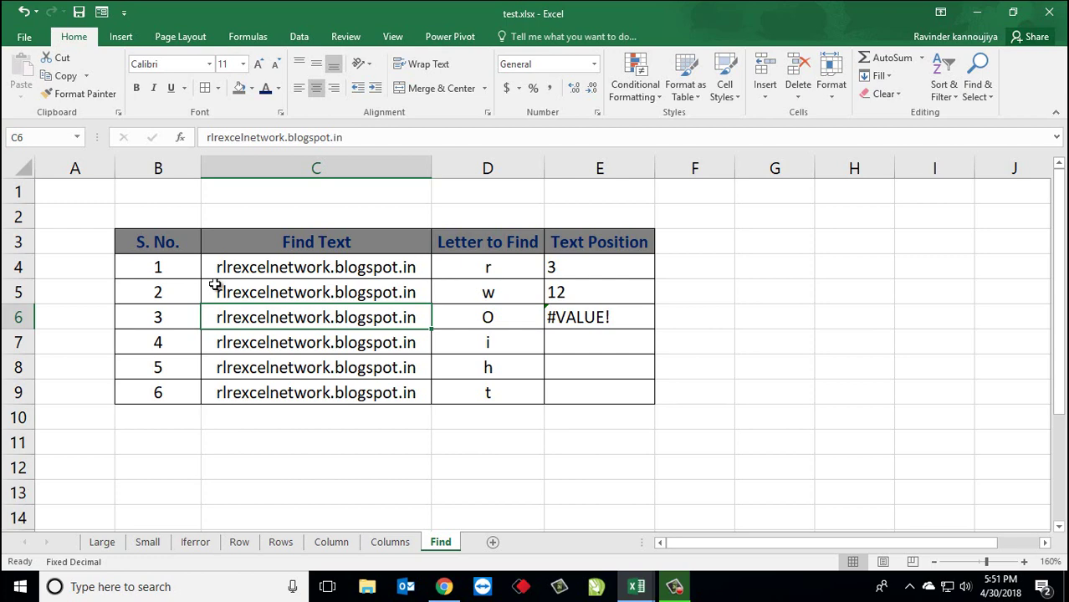
- Copy the E6 FIND formula into E7:E9, giving 26, #VALUE! and 11
{"action": "key", "text": "Right"}
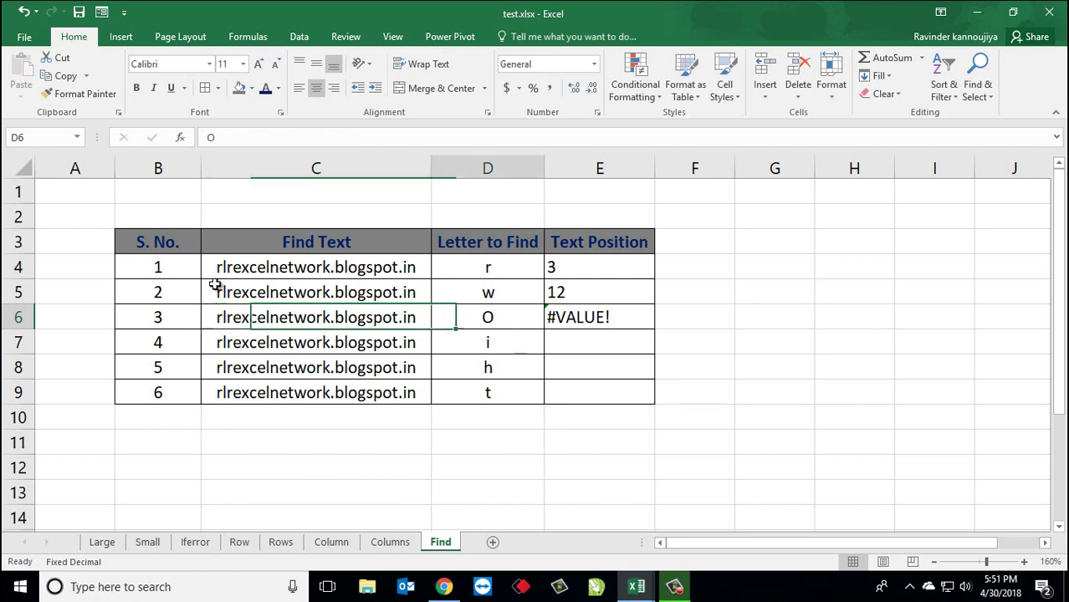
{"action": "key", "text": "Right"}
{"action": "key", "text": "ctrl+c"}
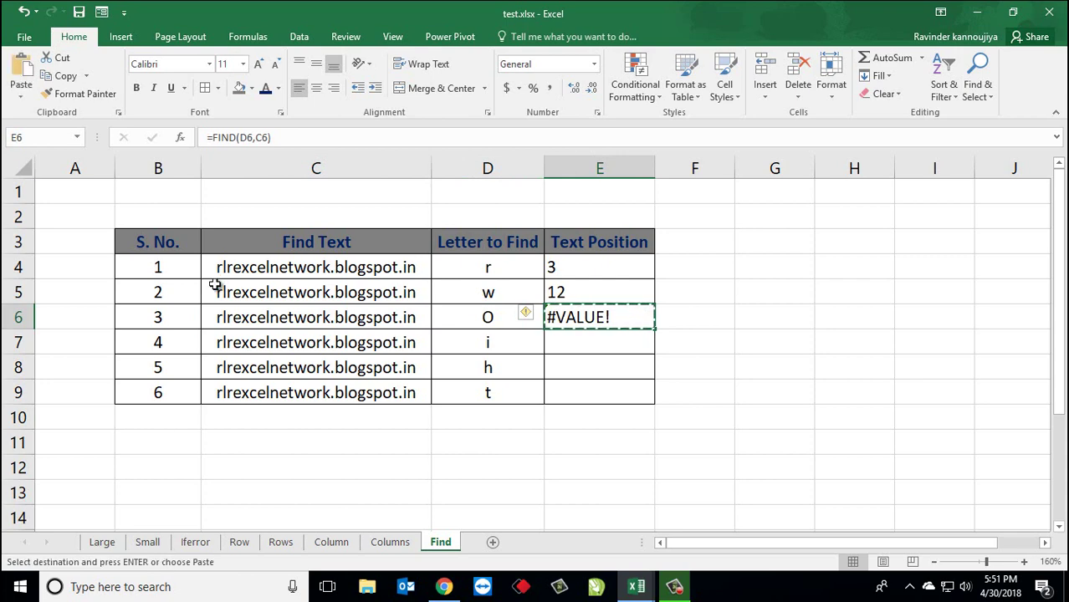
{"action": "key", "text": "shift+Down"}
{"action": "key", "text": "shift+Down"}
{"action": "key", "text": "shift+Down"}
{"action": "key", "text": "ctrl+v"}
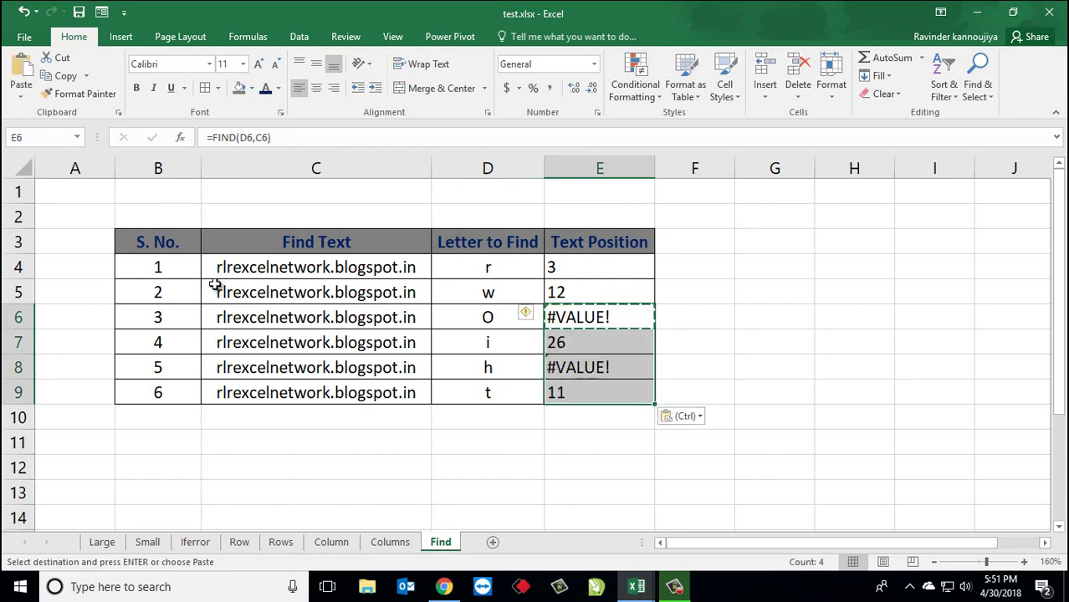
{"action": "key", "text": "Escape"}
- Review rows 8 and 9: the letters h and t, their web addresses and E8:E9 formulas
{"action": "key", "text": "Down"}
{"action": "key", "text": "Down"}
{"action": "key", "text": "Left"}
{"action": "key", "text": "Left"}
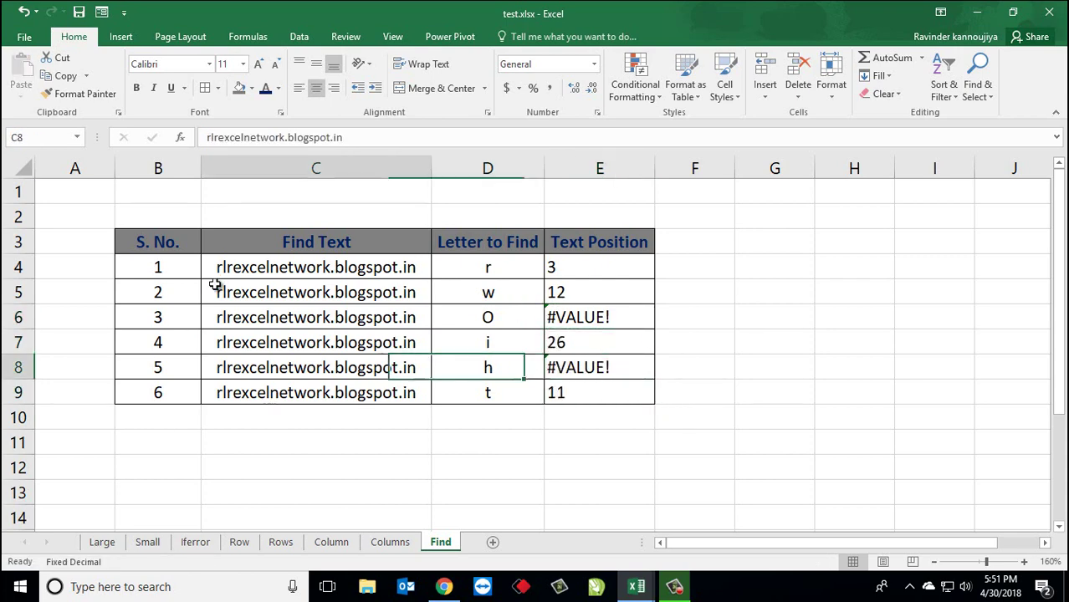
{"action": "key", "text": "Left"}
{"action": "key", "text": "Right"}
{"action": "key", "text": "Right"}
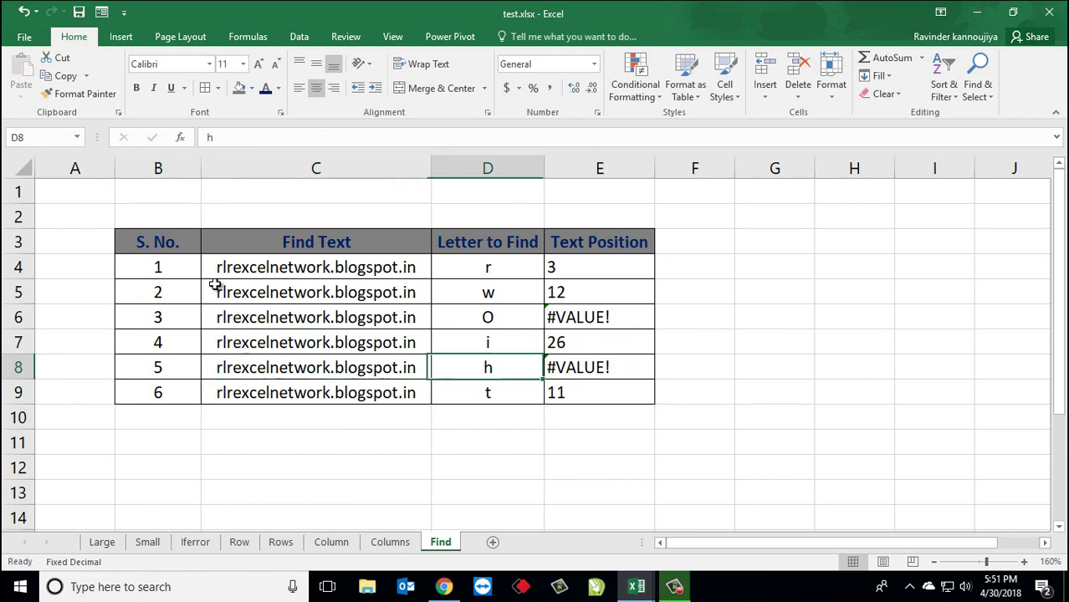
{"action": "key", "text": "Right"}
{"action": "key", "text": "Down"}
{"action": "key", "text": "Left"}
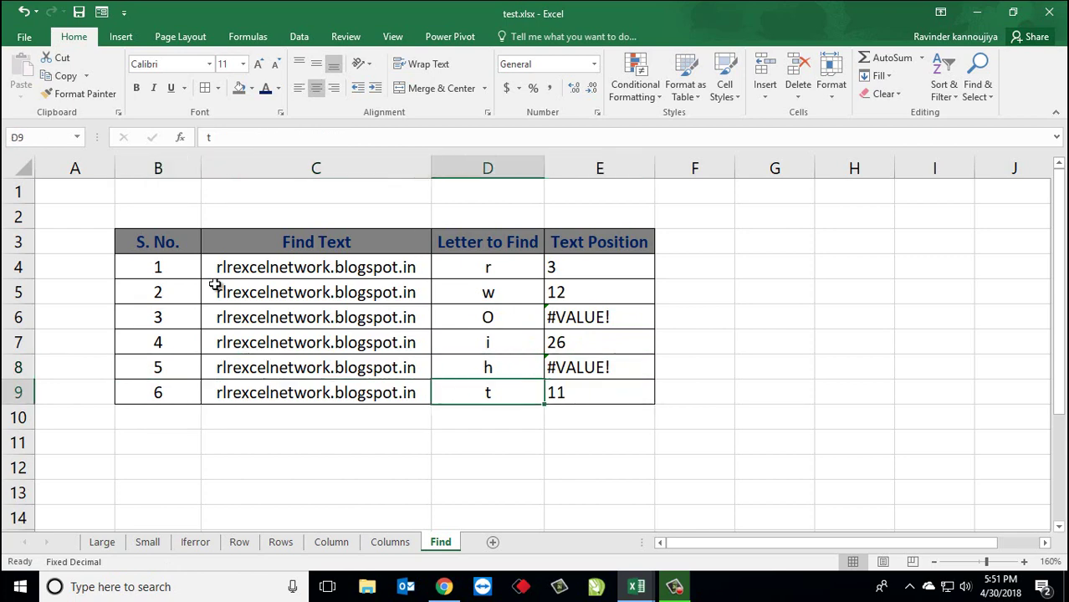
{"action": "key", "text": "Left"}
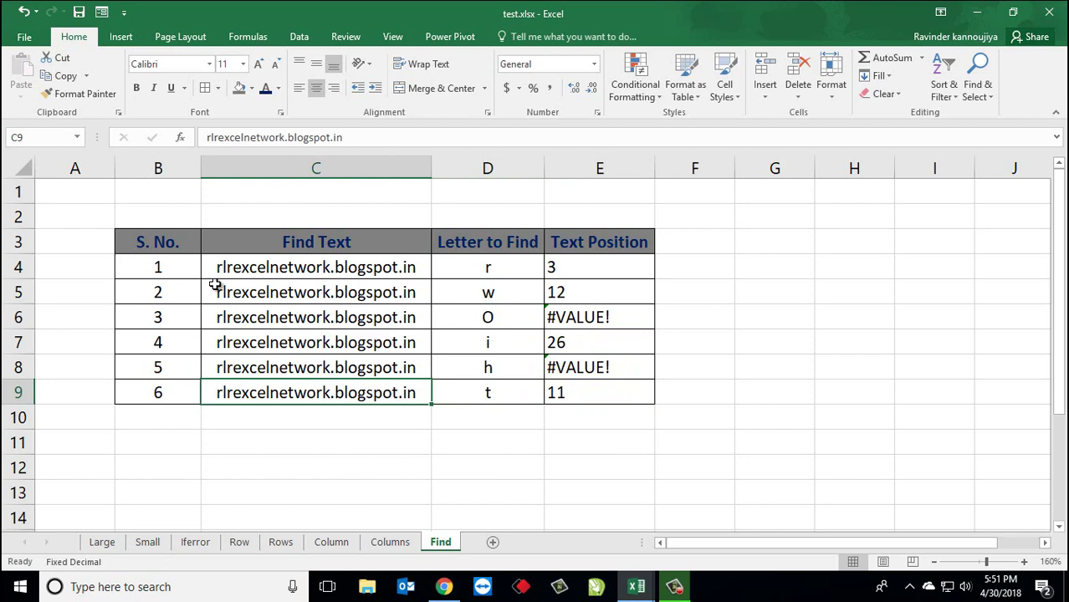
{"action": "key", "text": "Right"}
{"action": "key", "text": "Right"}
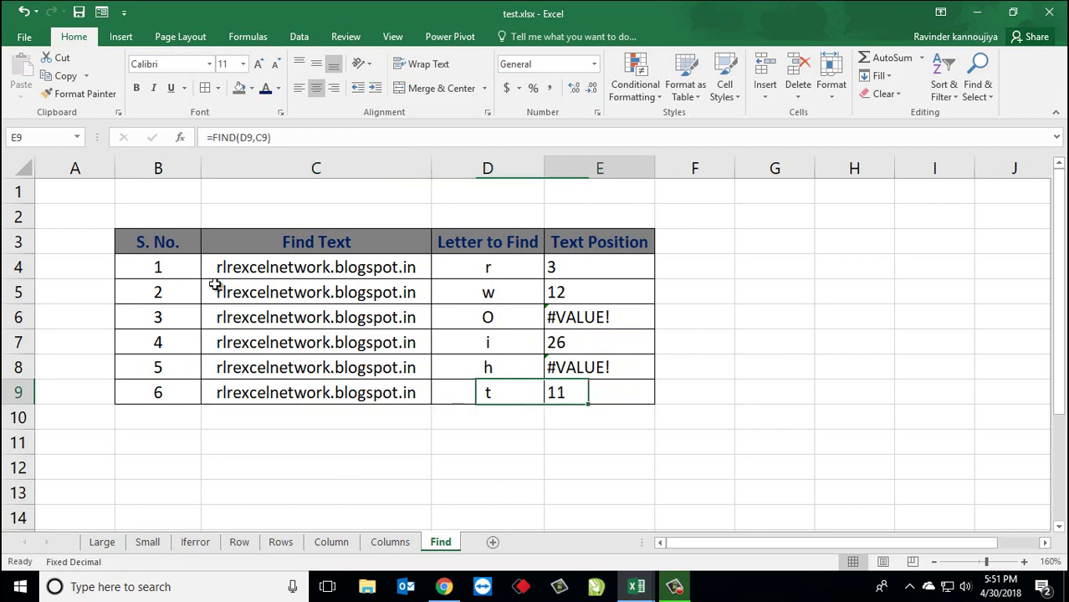